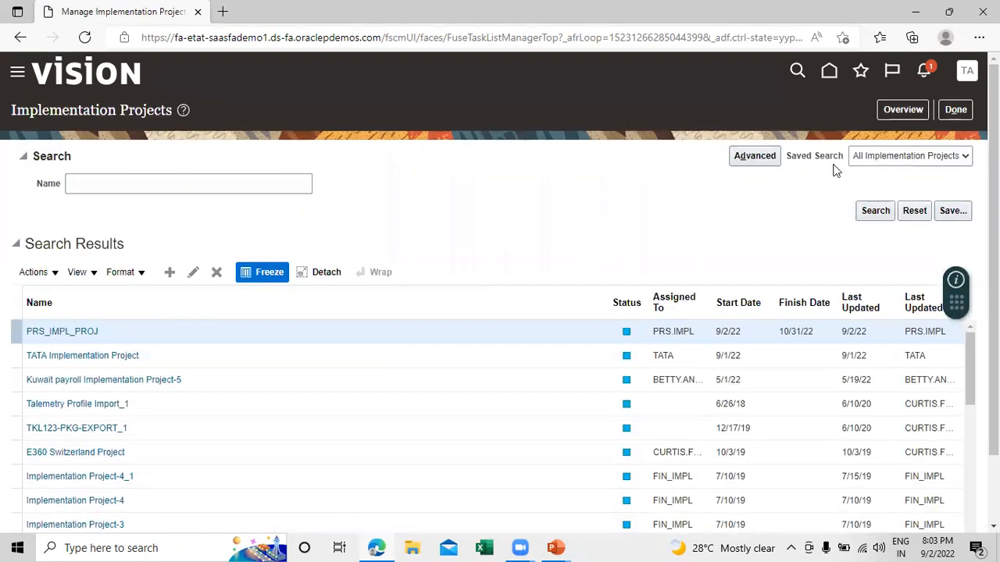
- Open the TATA Implementation Project from the projects overview and search its tasks for "manage inventory or"
{"action": "left_click", "coordinate": [901, 110]}
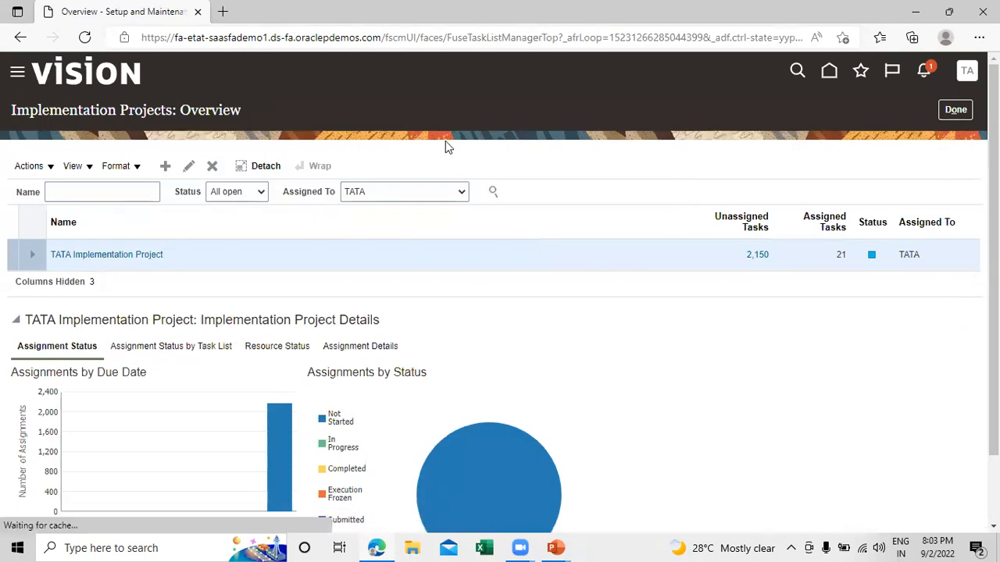
{"action": "left_click", "coordinate": [120, 262]}
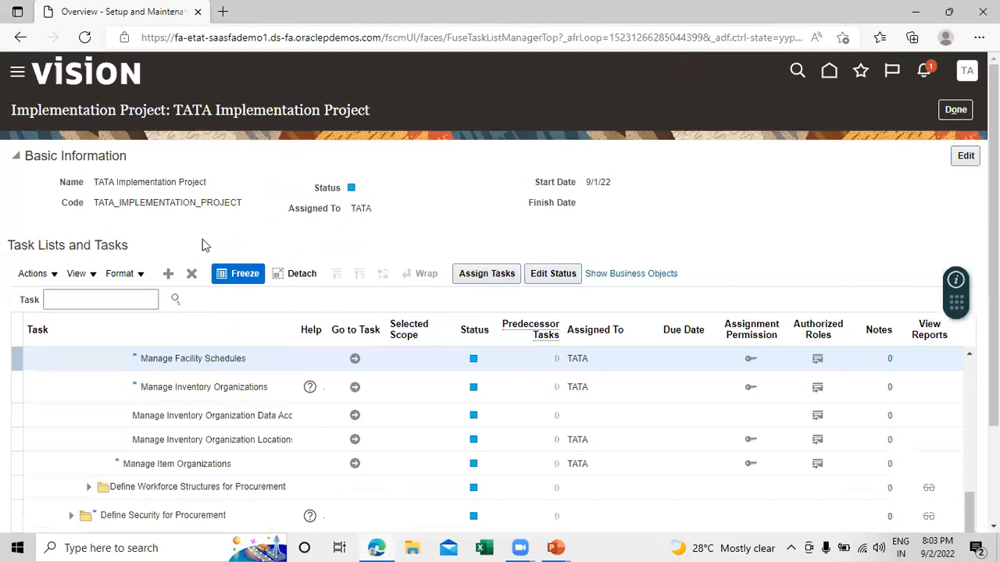
{"action": "left_click", "coordinate": [145, 300]}
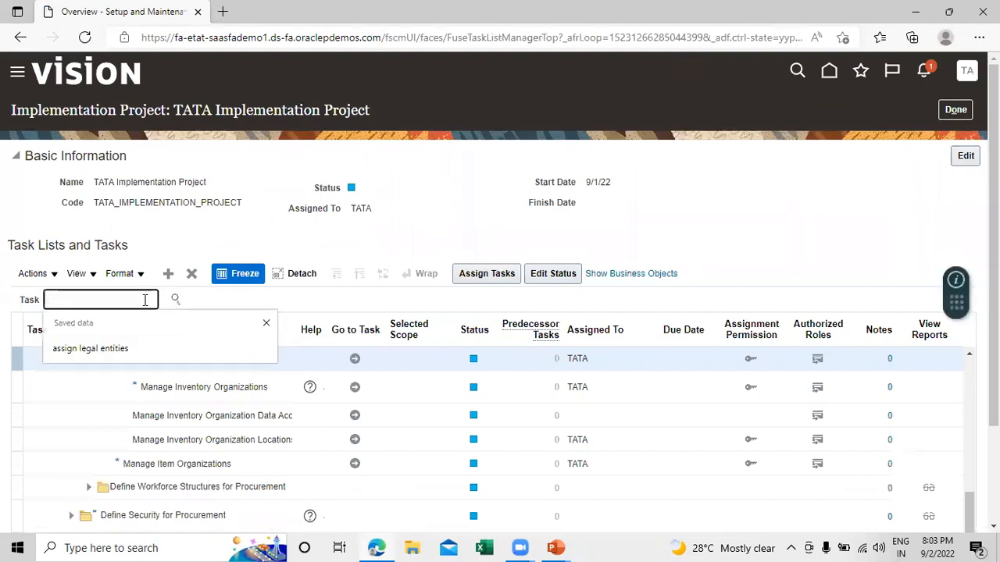
{"action": "type", "text": "ta"}
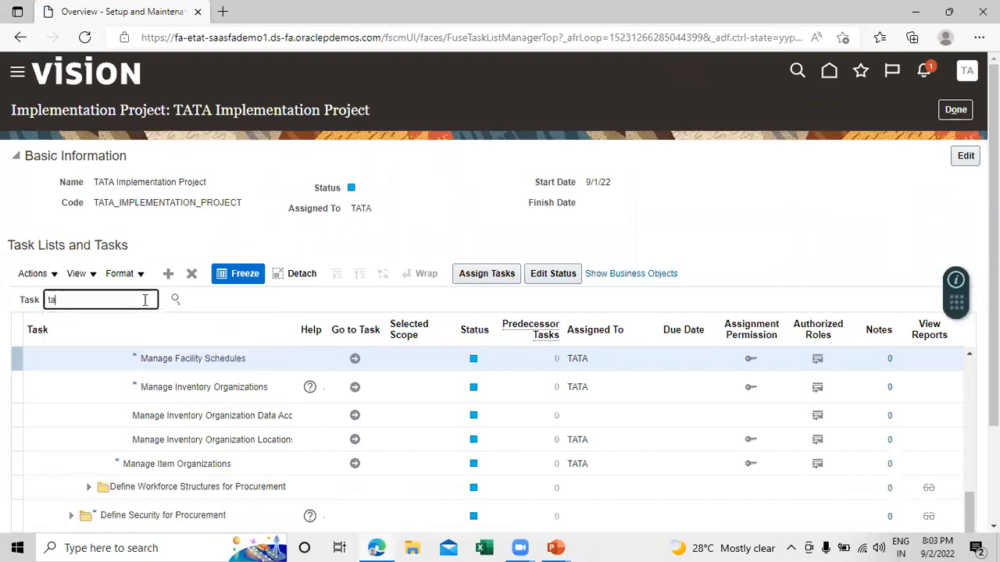
{"action": "key", "text": "BackSpace"}
{"action": "key", "text": "BackSpace"}
{"action": "type", "text": "ma"}
{"action": "key", "text": "BackSpace"}
{"action": "key", "text": "BackSpace"}
{"action": "type", "text": "manage in"}
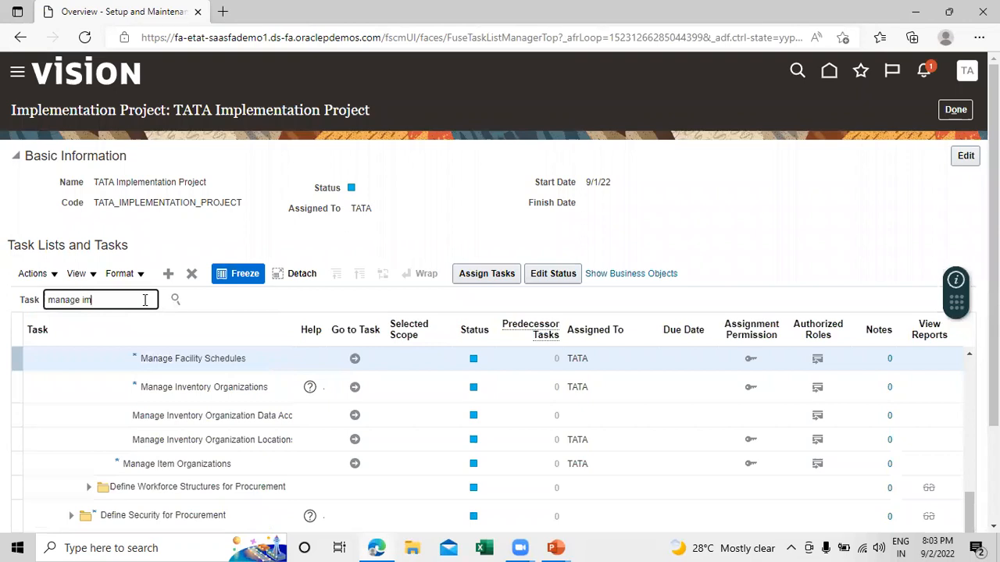
{"action": "type", "text": "vnventory or"}
{"action": "key", "text": "Return"}
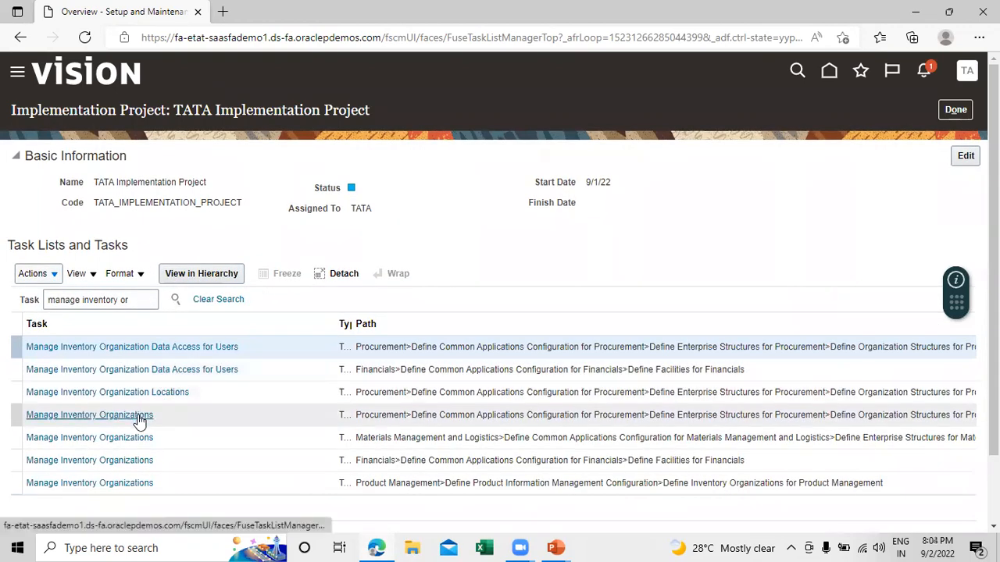
- Show the procurement Manage Inventory Organizations result in its task hierarchy and go to the Manage Inventory Organization Locations task
{"action": "left_click", "coordinate": [138, 416]}
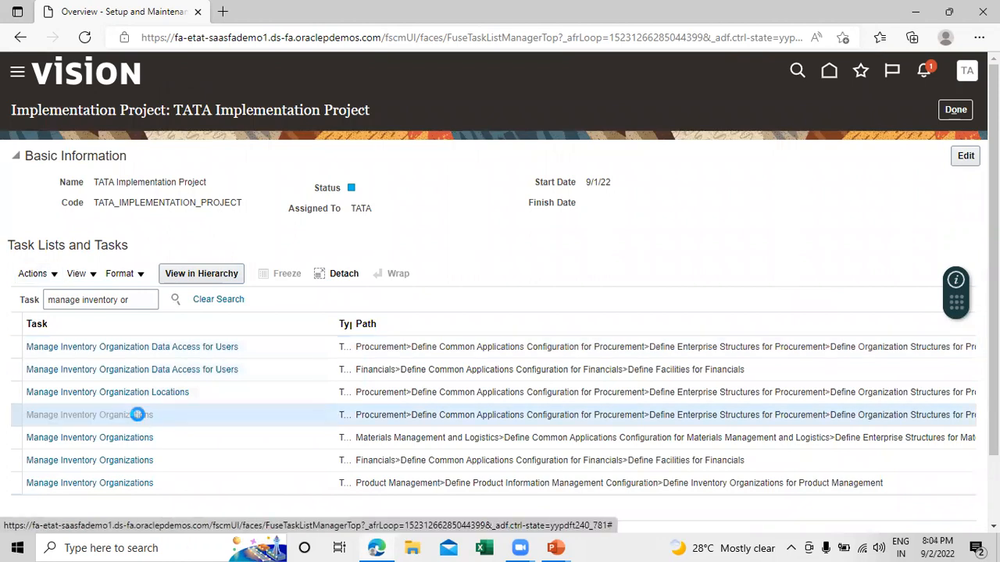
{"action": "scroll", "coordinate": [539, 201], "scroll_direction": "down", "scroll_amount": 1}
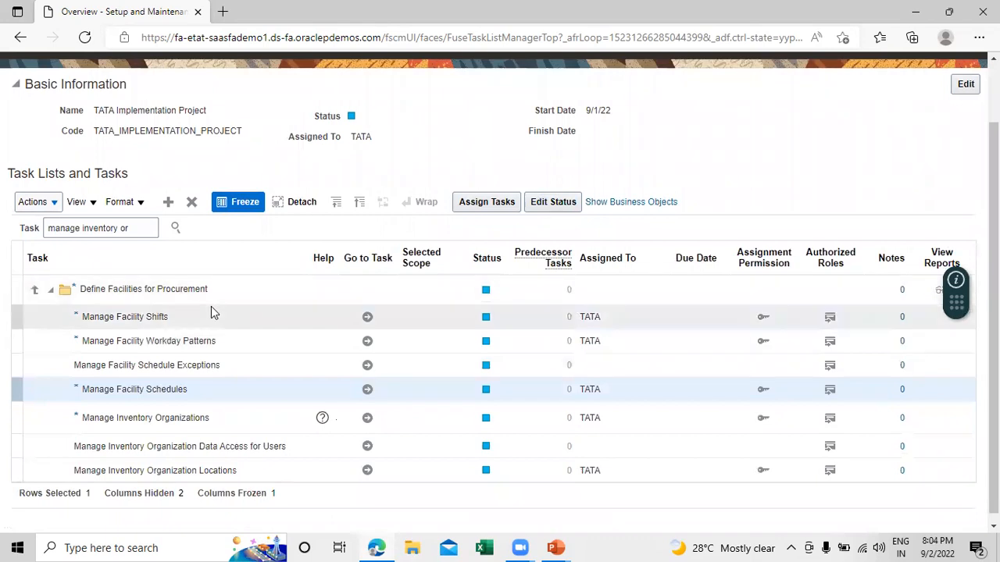
{"action": "scroll", "coordinate": [211, 307], "scroll_direction": "down", "scroll_amount": 1}
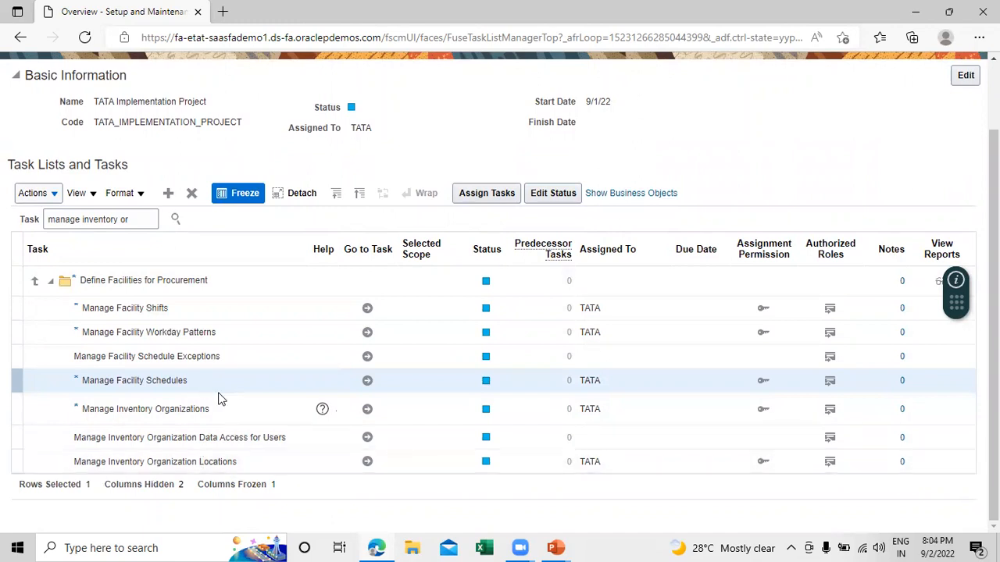
{"action": "left_click", "coordinate": [366, 466]}
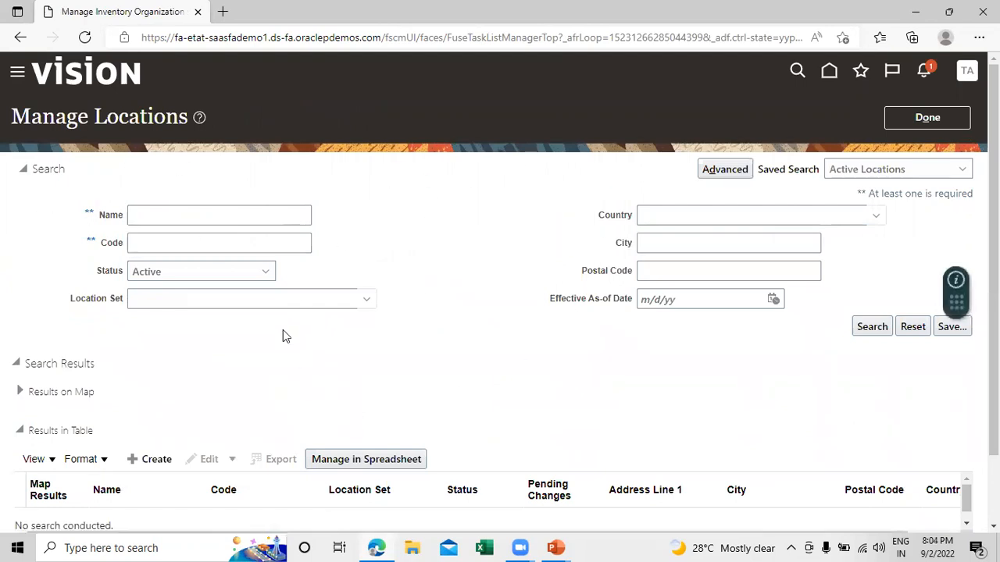
- Start a new location and enter "TATA Motors NY Address" as its name
{"action": "left_click", "coordinate": [147, 459]}
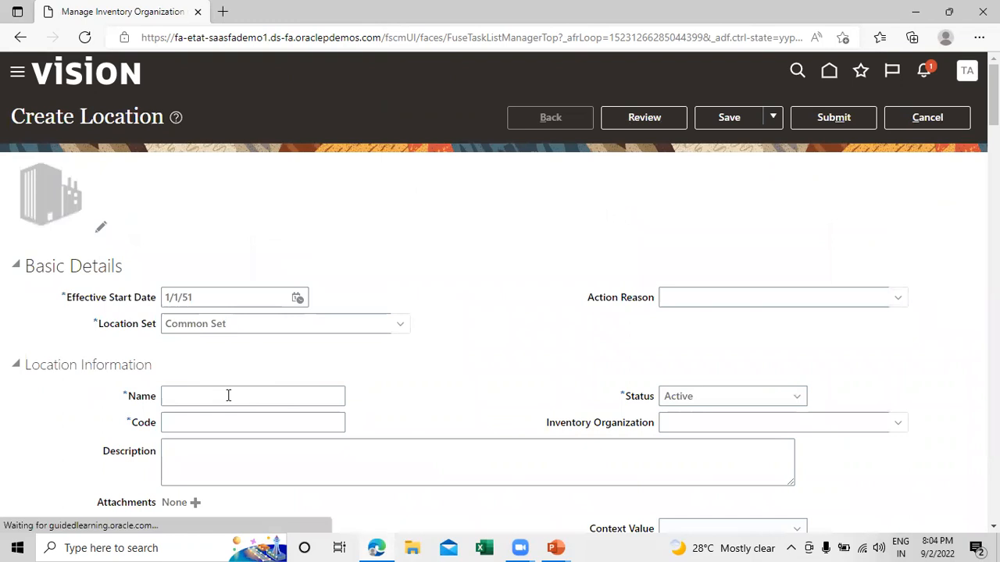
{"action": "left_click", "coordinate": [228, 396]}
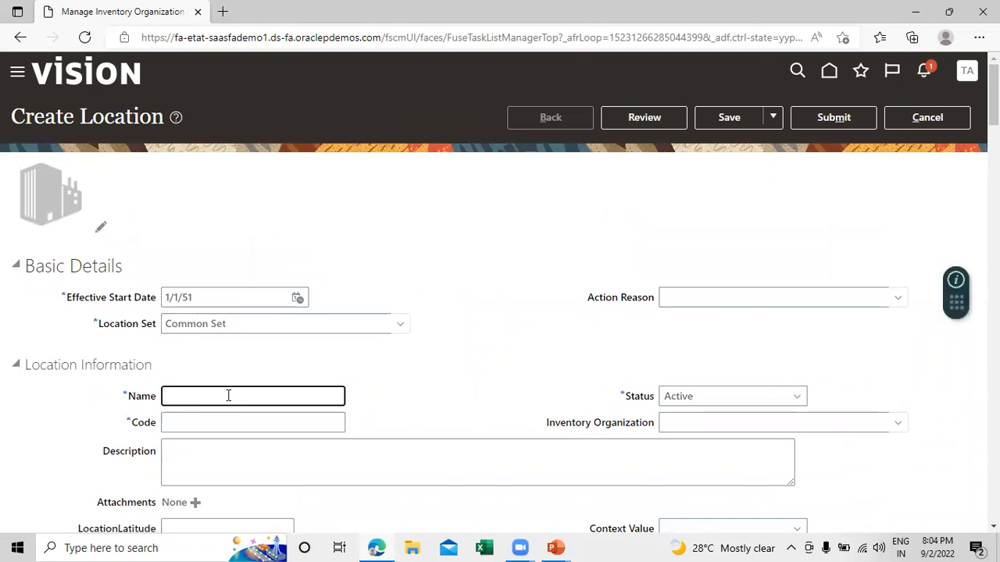
{"action": "type", "text": "TATA"}
{"action": "type", "text": " <p"}
{"action": "type", "text": "Motors"}
{"action": "type", "text": " NY"}
{"action": "type", "text": " Address"}
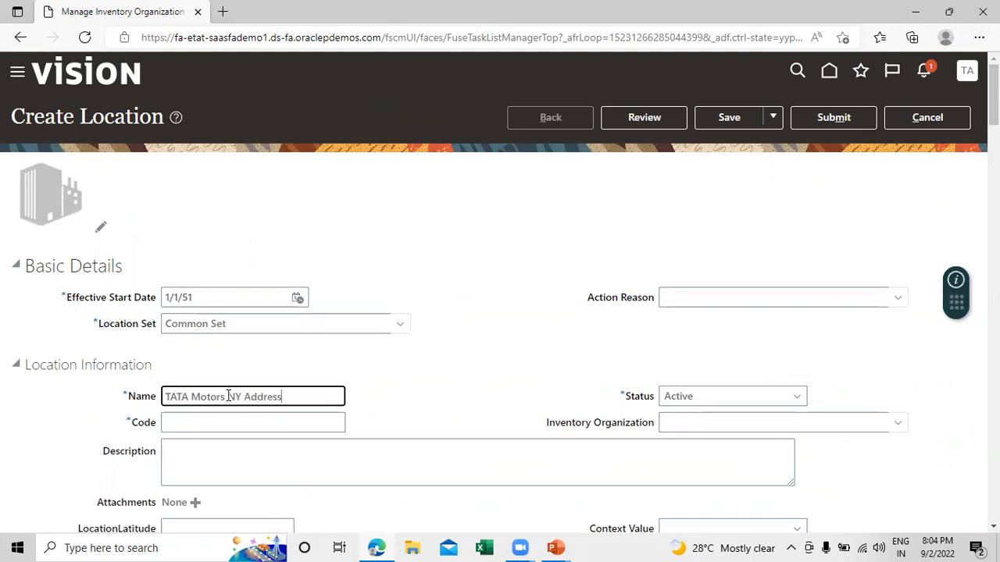
{"action": "left_click", "coordinate": [405, 381]}
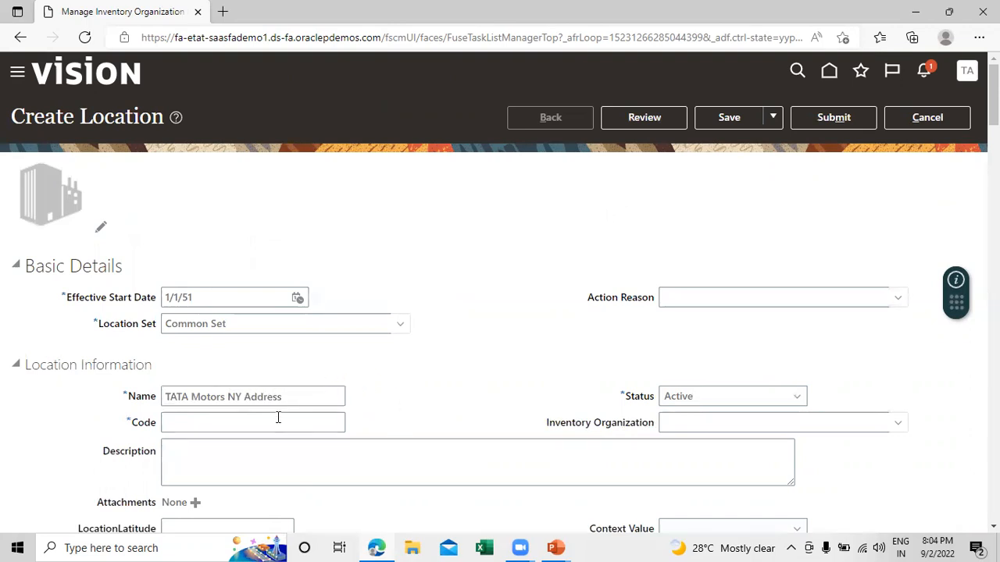
- Copy the location's name into its Code field
{"action": "left_click_drag", "start_coordinate": [292, 402], "coordinate": [163, 385]}
{"action": "key", "text": "ctrl+c"}
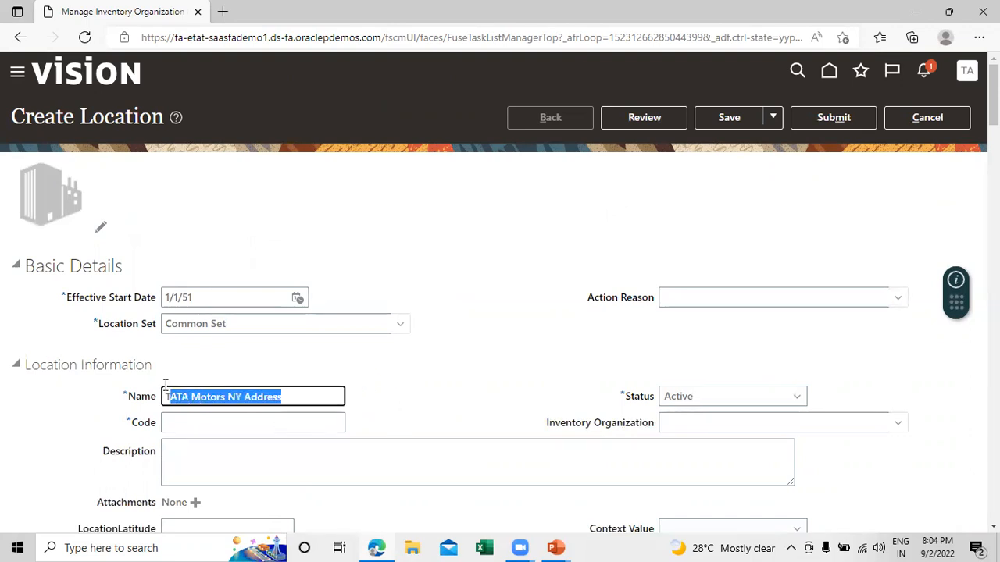
{"action": "left_click", "coordinate": [217, 419]}
{"action": "key", "text": "ctrl+v"}
{"action": "left_click", "coordinate": [384, 382]}
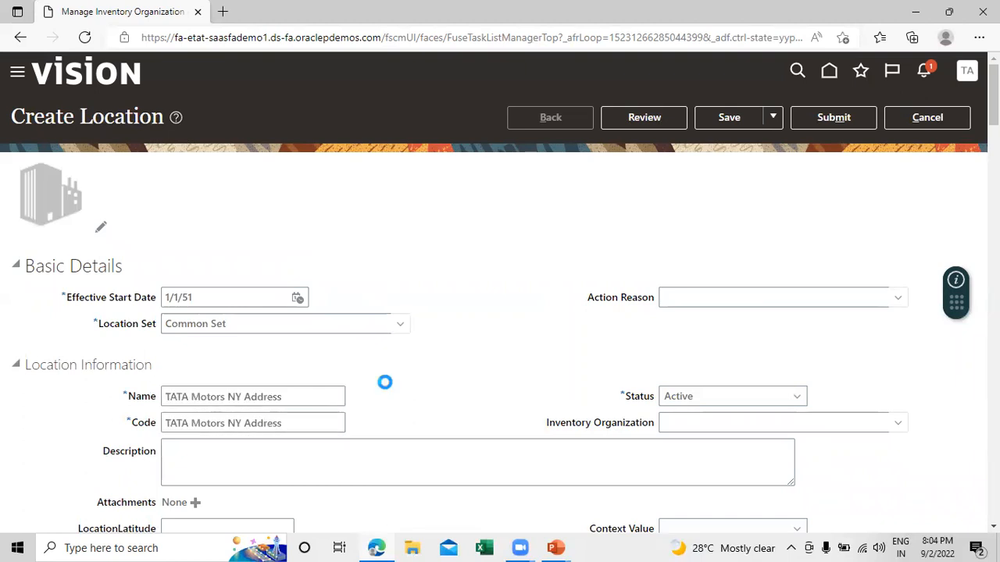
- Insert INV before "Address" in both the location's name and code so each reads "TATA Motors NY INV Address"
{"action": "left_click", "coordinate": [246, 398]}
{"action": "type", "text": "INV"}
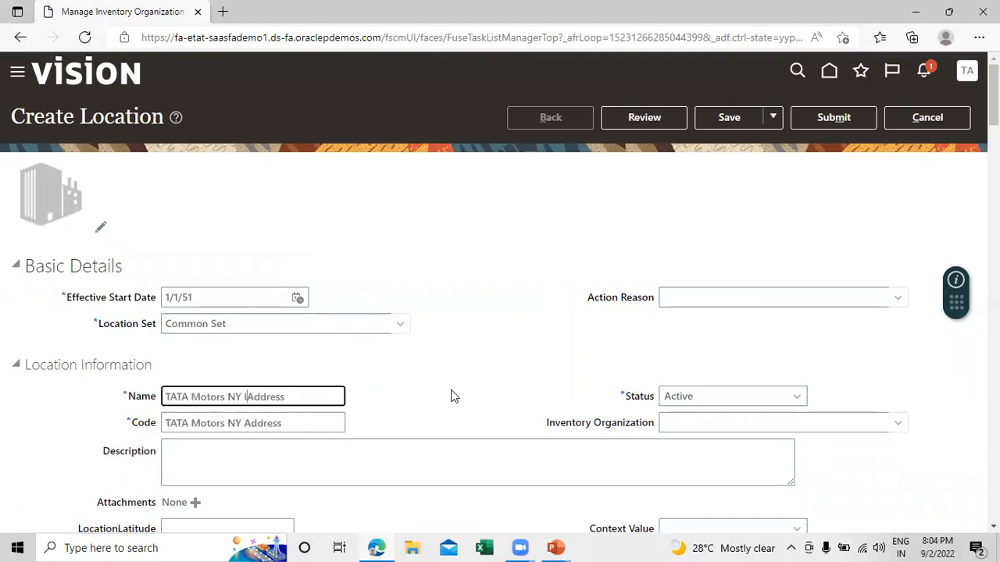
{"action": "left_click", "coordinate": [427, 398]}
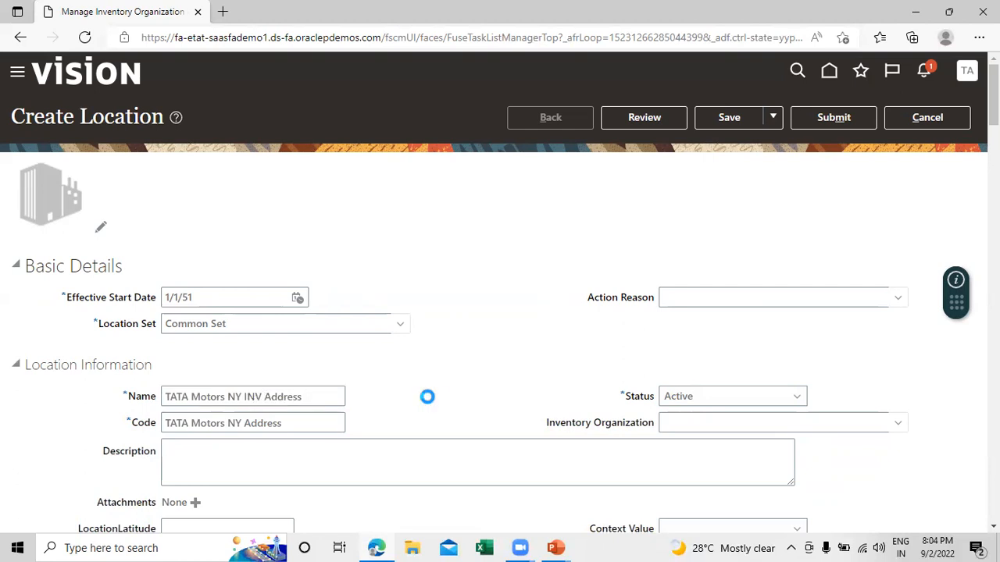
{"action": "left_click", "coordinate": [243, 422]}
{"action": "type", "text": "INV"}
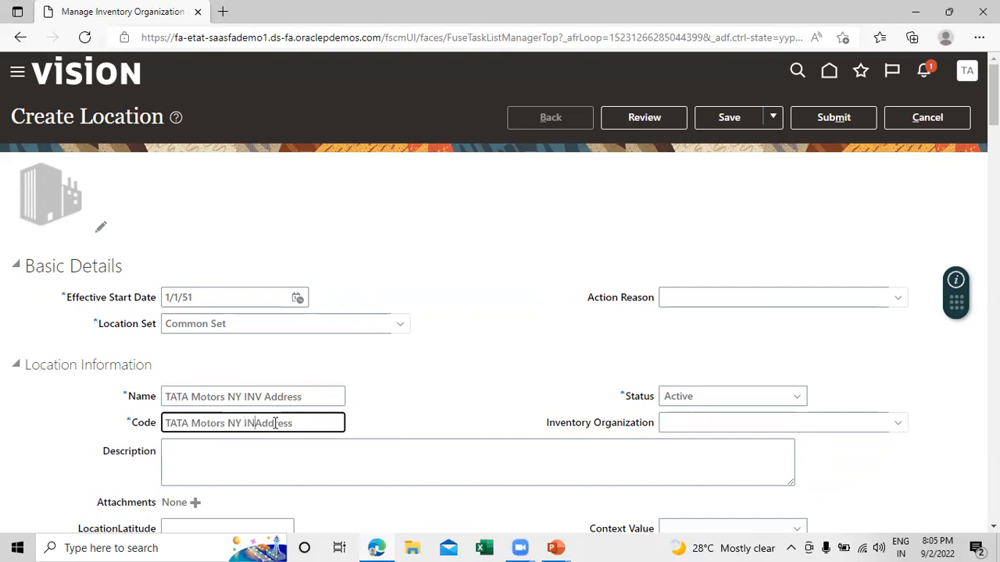
{"action": "left_click", "coordinate": [477, 372]}
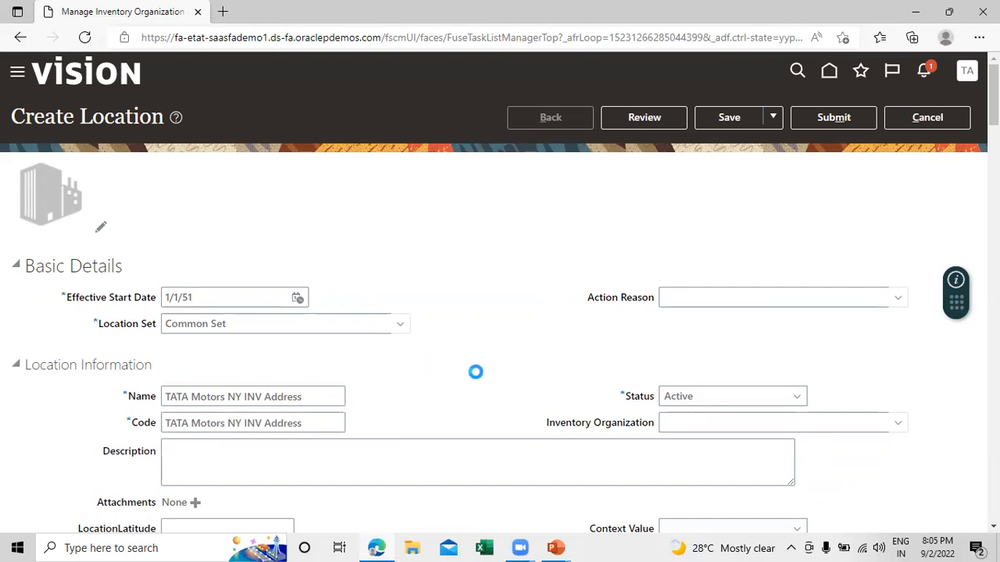
- Fill in Address Line 1 of the location's main address with the inventory site's street
{"action": "scroll", "coordinate": [409, 359], "scroll_direction": "down", "scroll_amount": 3}
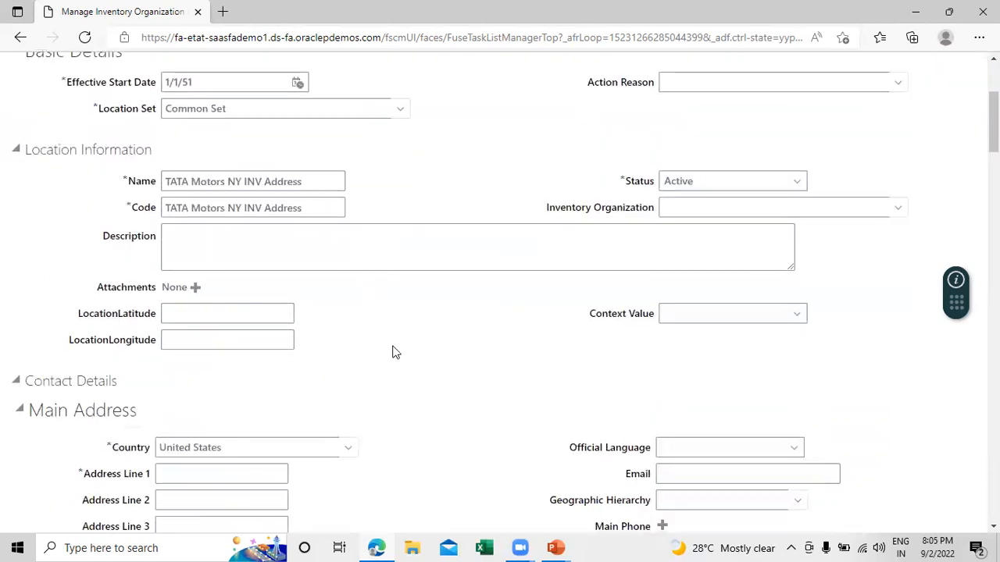
{"action": "scroll", "coordinate": [385, 349], "scroll_direction": "down", "scroll_amount": 3}
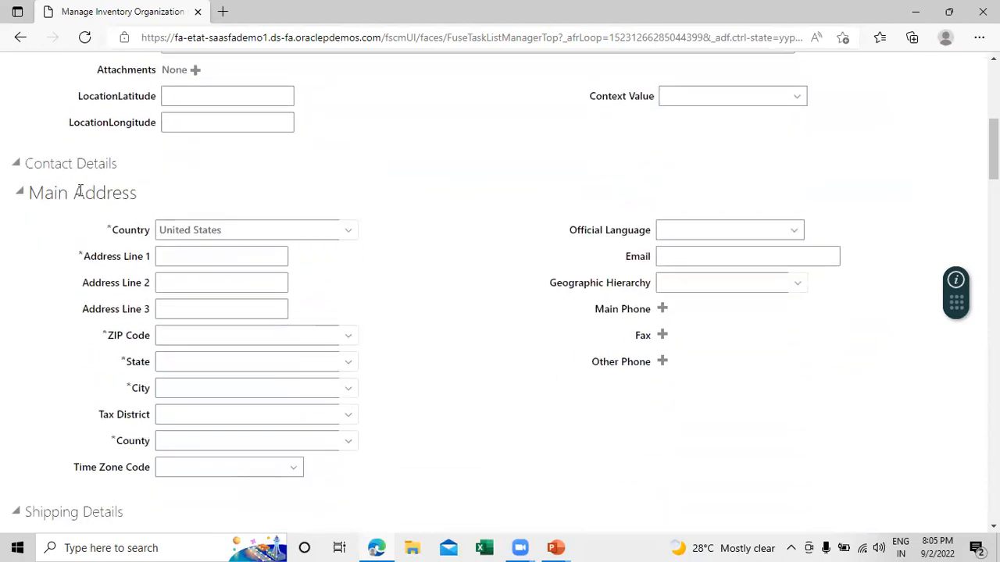
{"action": "left_click", "coordinate": [194, 260]}
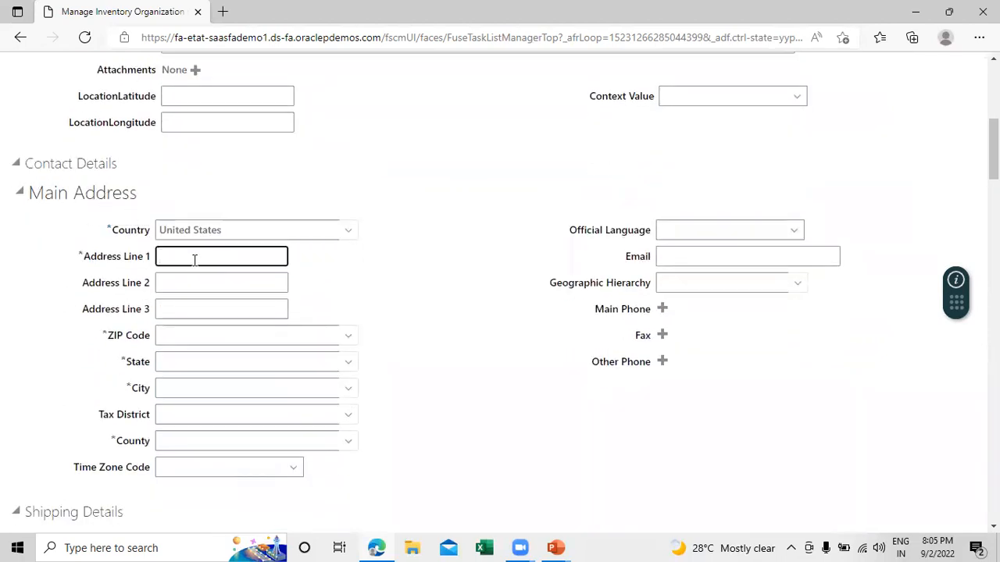
{"action": "type", "text": "TATA INV Road"}
{"action": "left_click", "coordinate": [418, 304]}
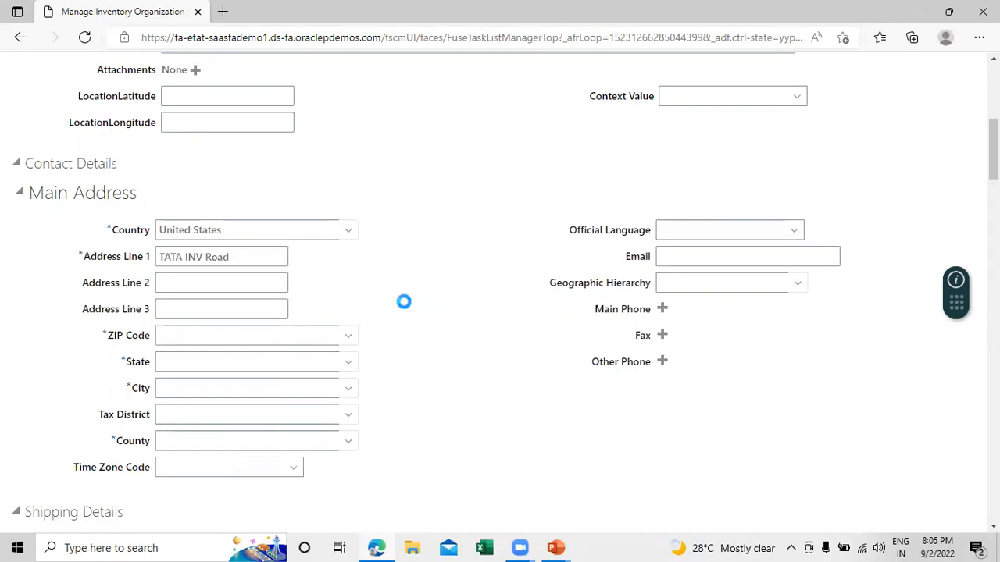
- Search the ZIP codes for 10000 and select the New York, NY entry for the main address
{"action": "left_click", "coordinate": [217, 334]}
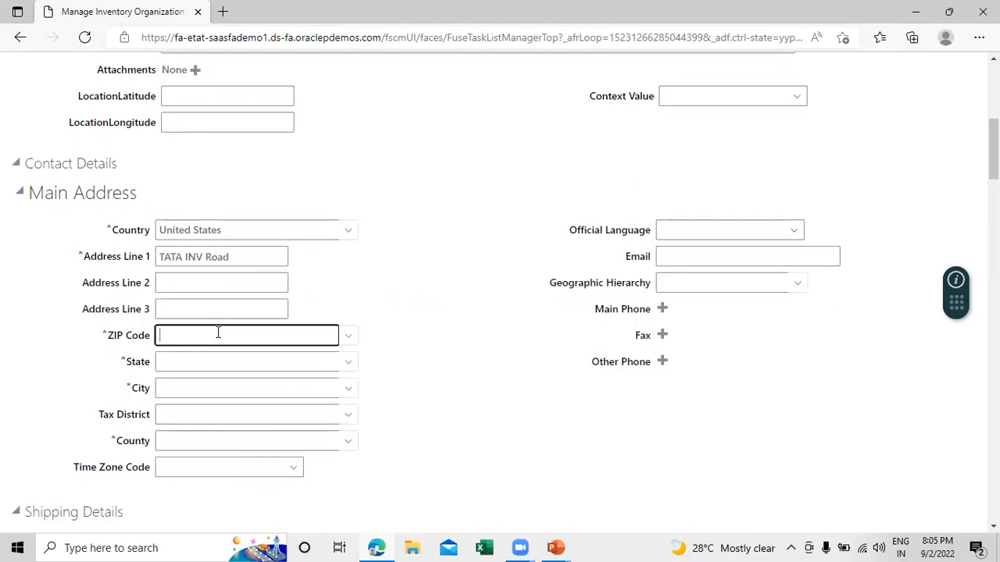
{"action": "left_click", "coordinate": [343, 335]}
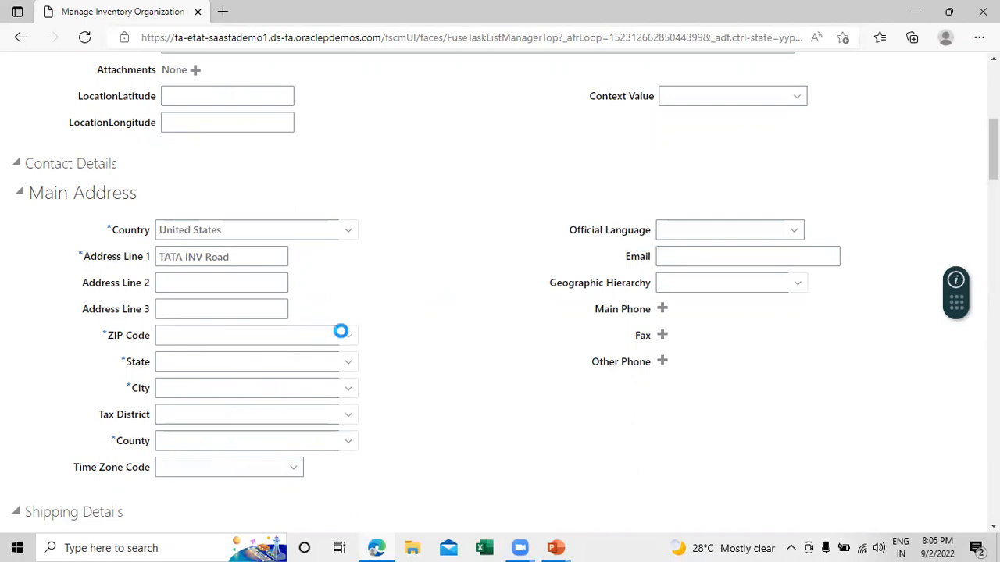
{"action": "left_click", "coordinate": [169, 383]}
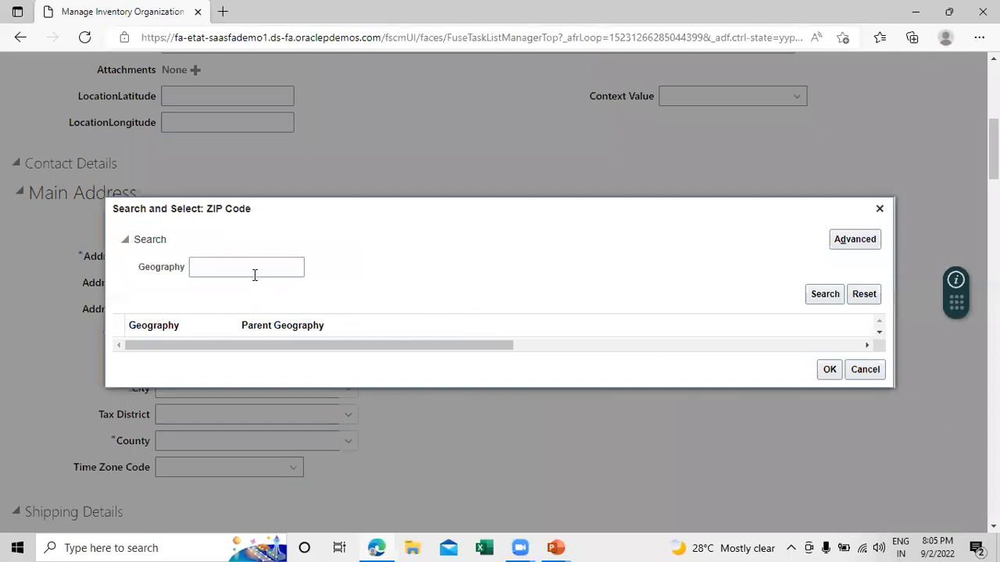
{"action": "left_click", "coordinate": [255, 274]}
{"action": "type", "text": "10000"}
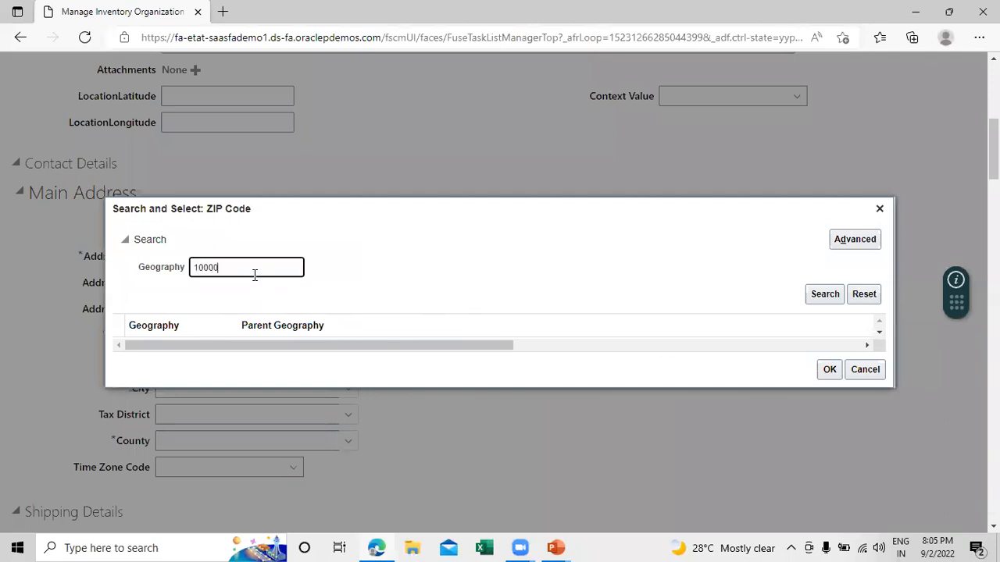
{"action": "left_click", "coordinate": [826, 294]}
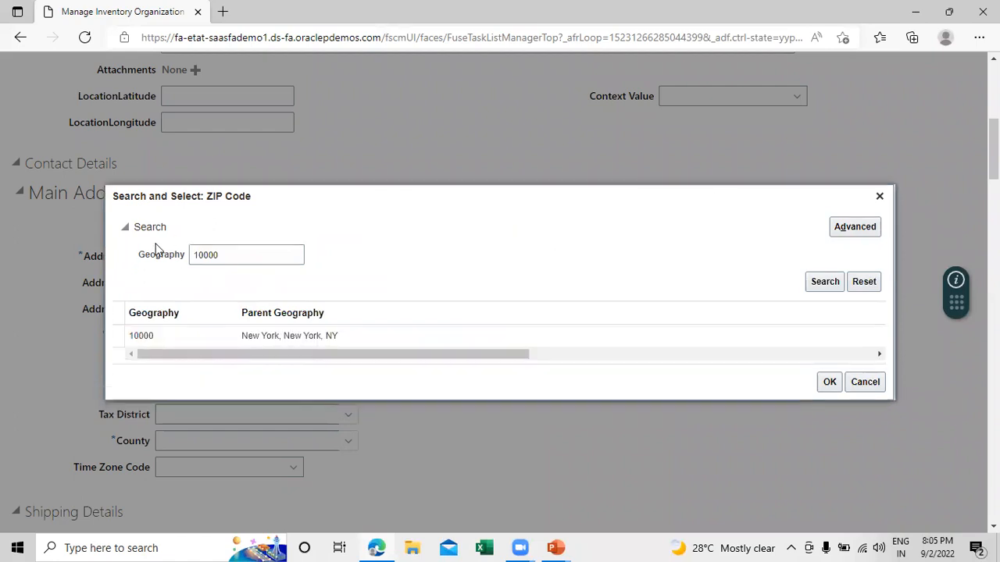
{"action": "left_click", "coordinate": [190, 334]}
{"action": "left_click", "coordinate": [830, 384]}
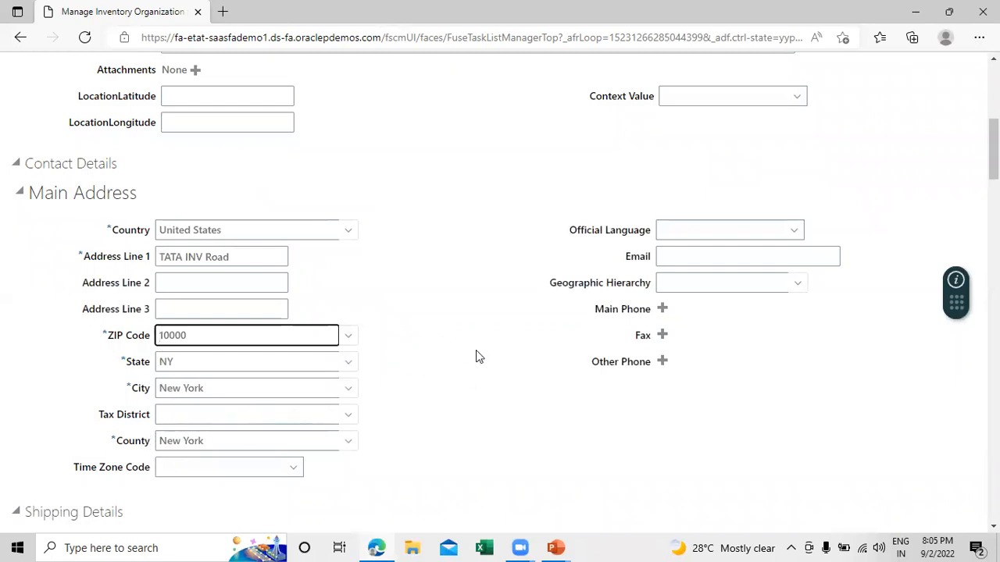
- Submit the new location, accept the submission request and dismiss the confirmation
{"action": "scroll", "coordinate": [387, 308], "scroll_direction": "down", "scroll_amount": 3}
{"action": "scroll", "coordinate": [394, 309], "scroll_direction": "up", "scroll_amount": 4}
{"action": "scroll", "coordinate": [391, 311], "scroll_direction": "up", "scroll_amount": 5}
{"action": "left_click", "coordinate": [832, 119]}
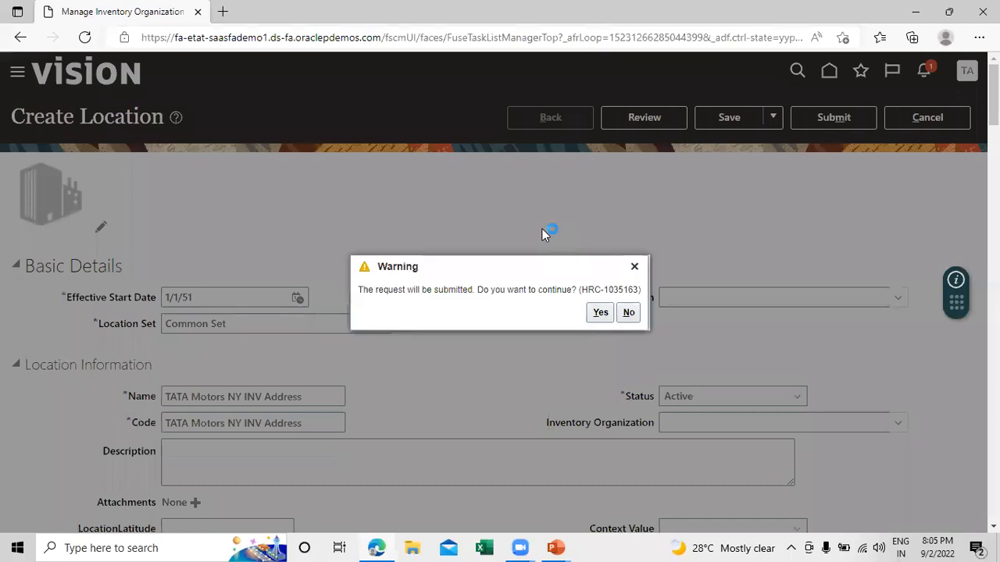
{"action": "left_click", "coordinate": [600, 312]}
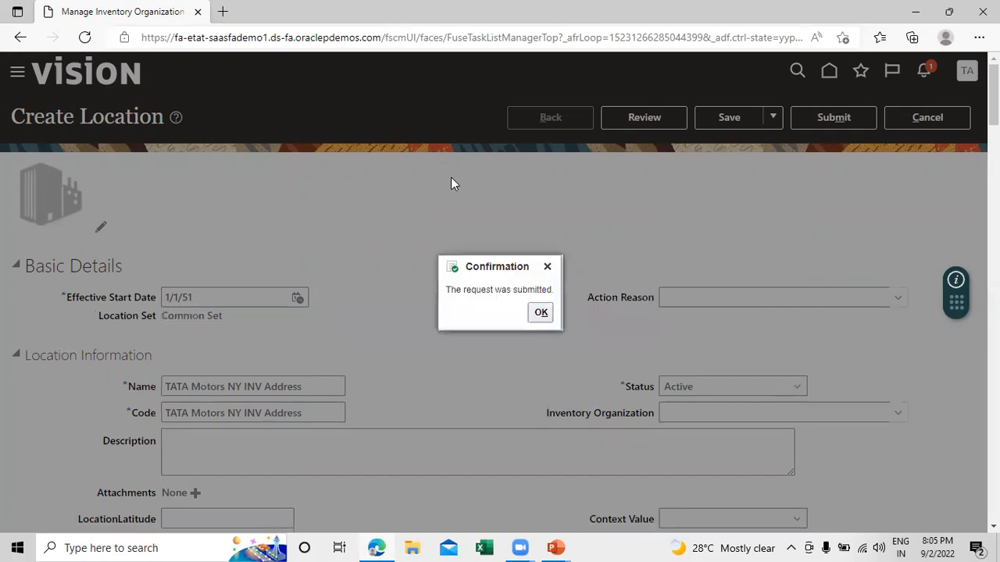
{"action": "left_click", "coordinate": [541, 312]}
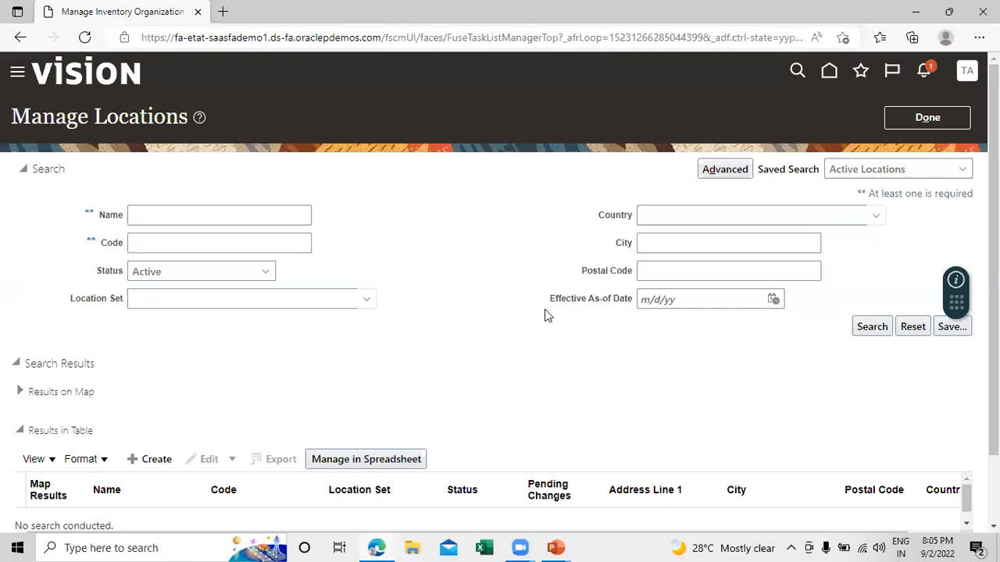
- Finish managing locations and go to the Manage Inventory Organizations task under Define Facilities for Procurement
{"action": "left_click", "coordinate": [922, 123]}
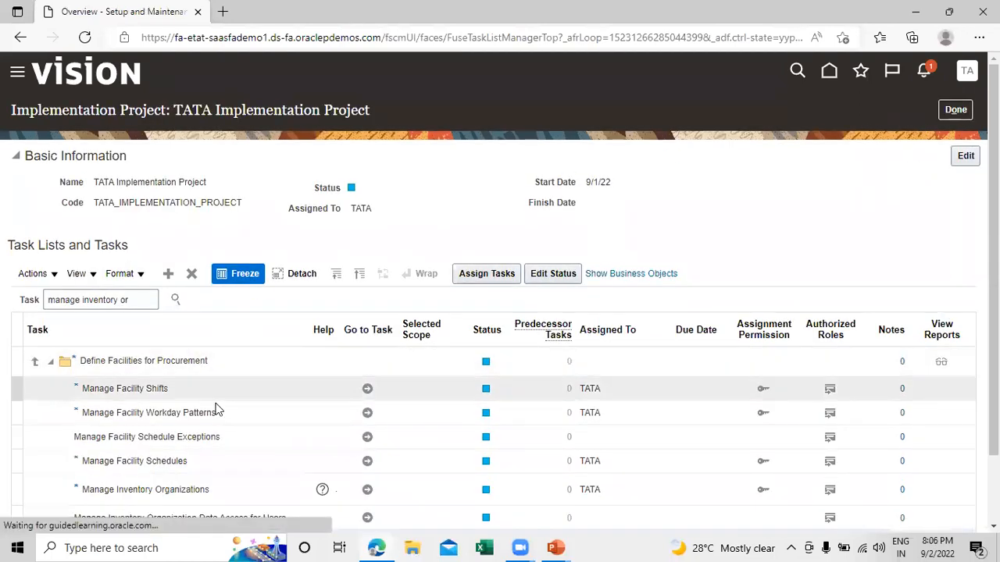
{"action": "left_click", "coordinate": [367, 490]}
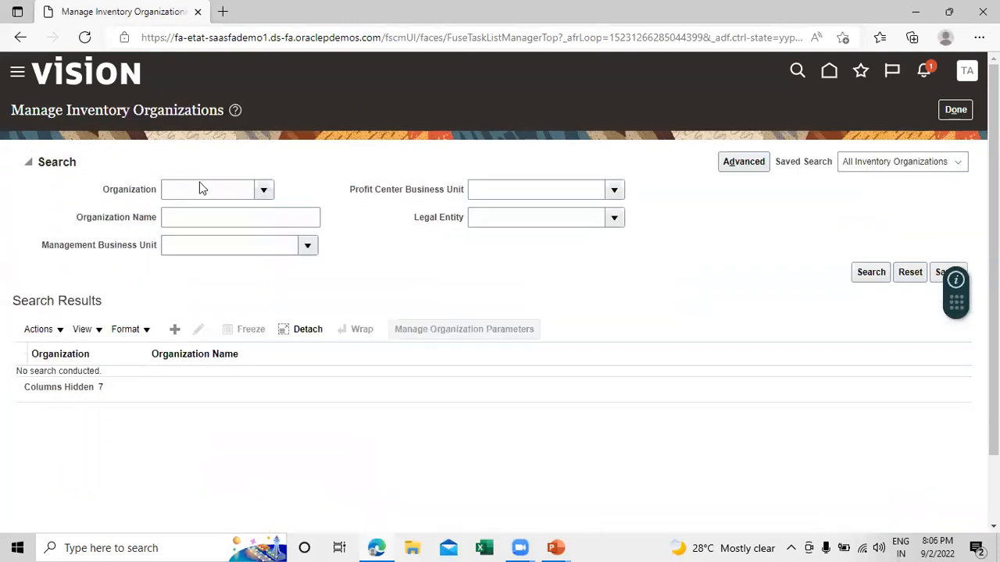
- Start creating a new inventory organization and name it "TATA New York Inventory Organization"
{"action": "left_click", "coordinate": [174, 331]}
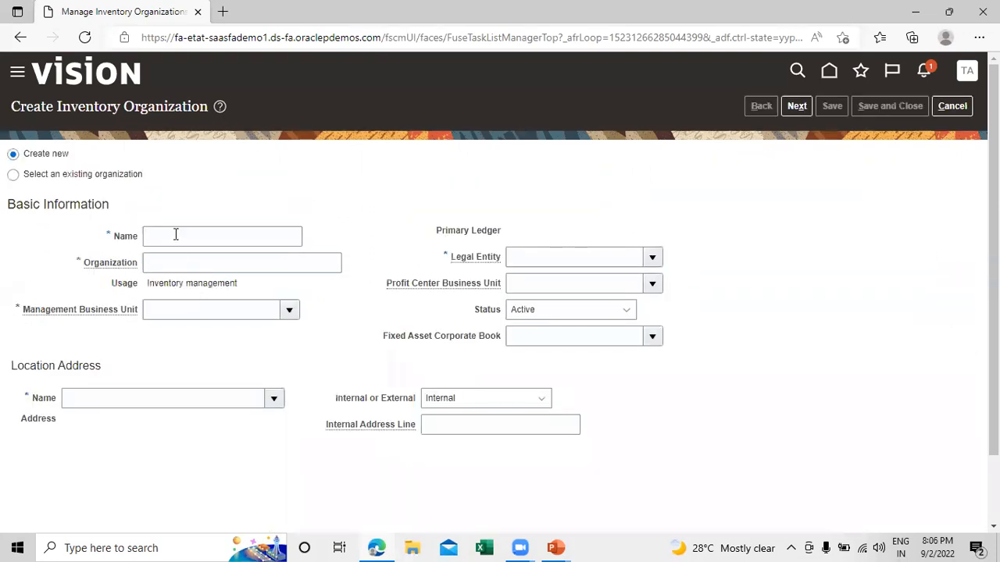
{"action": "left_click", "coordinate": [175, 234]}
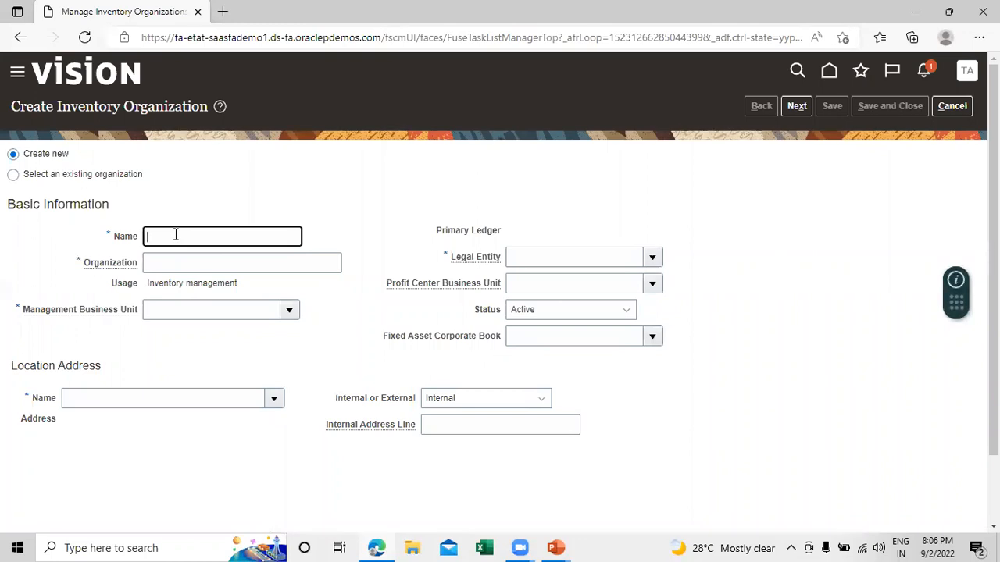
{"action": "type", "text": "TATA"}
{"action": "type", "text": " new "}
{"action": "type", "text": "New York "}
{"action": "type", "text": "Invento"}
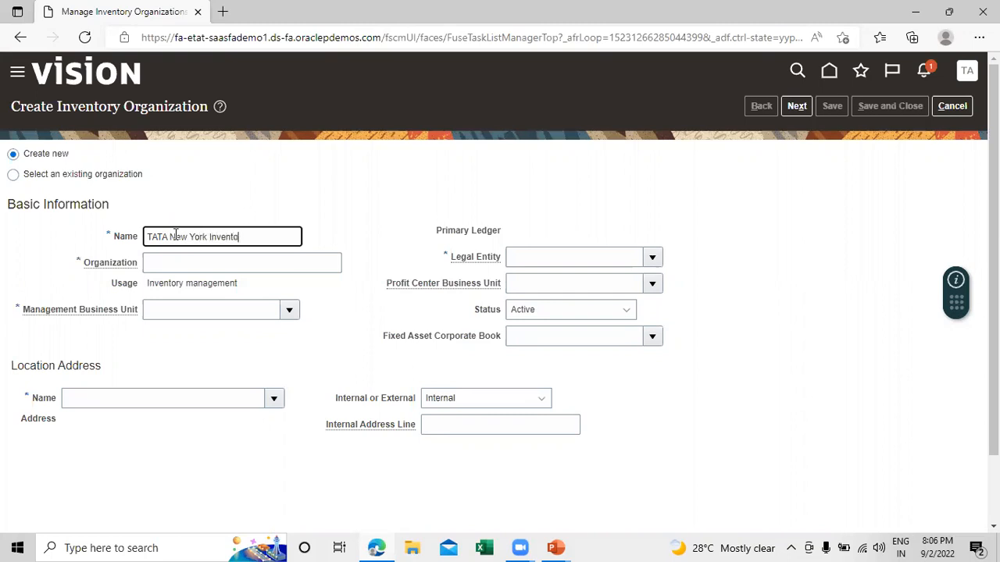
{"action": "type", "text": "ry OR"}
{"action": "key", "text": "BackSpace"}
{"action": "type", "text": "Organization"}
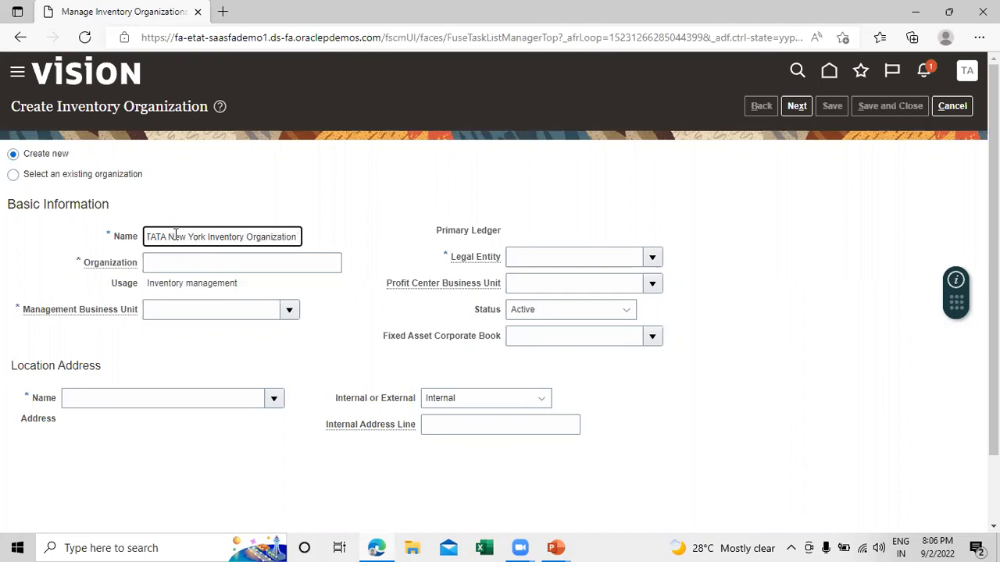
- Enter TATA _NY_INV_ORG as the organization code of the new inventory organization
{"action": "left_click", "coordinate": [178, 263]}
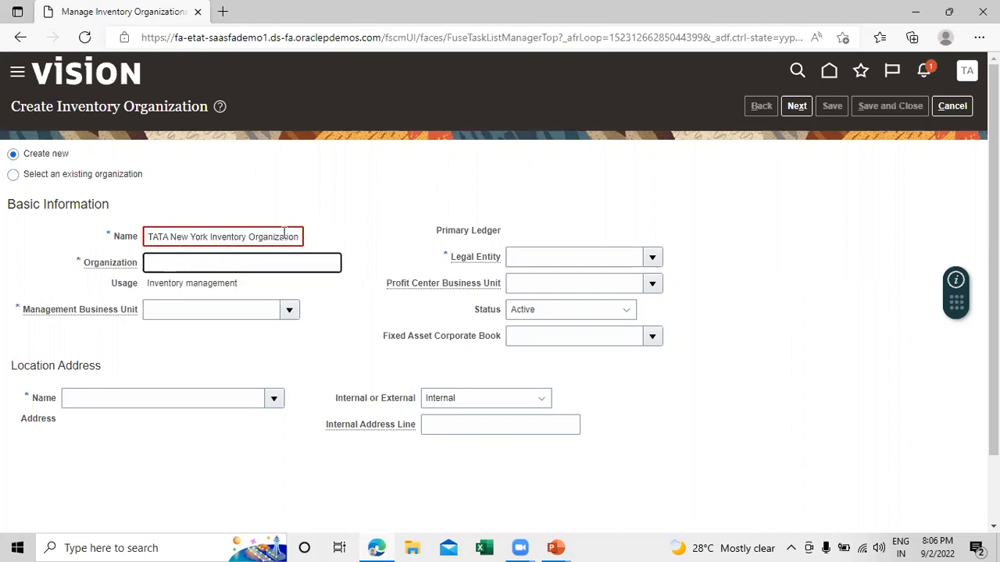
{"action": "left_click", "coordinate": [155, 230]}
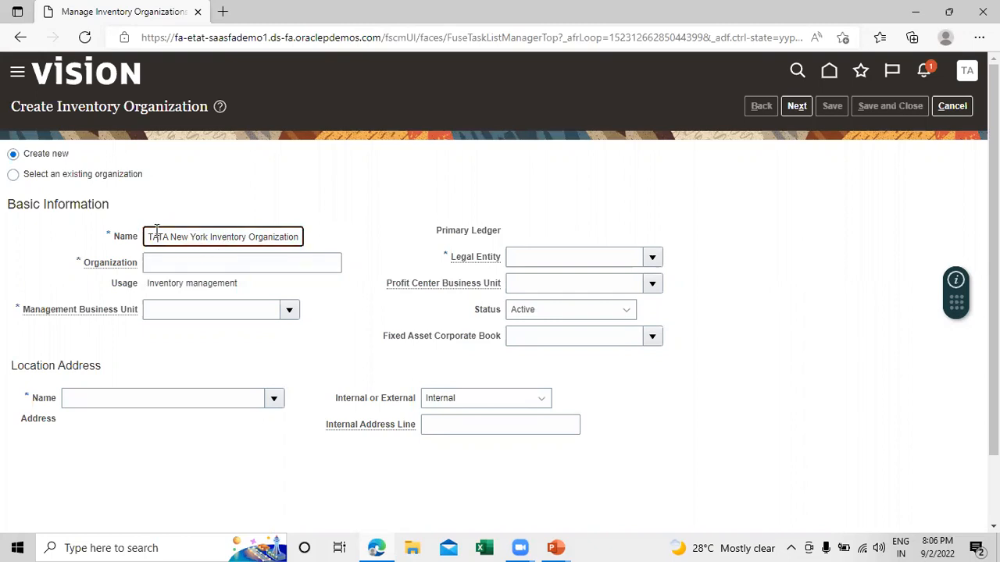
{"action": "key", "text": "ctrl+a"}
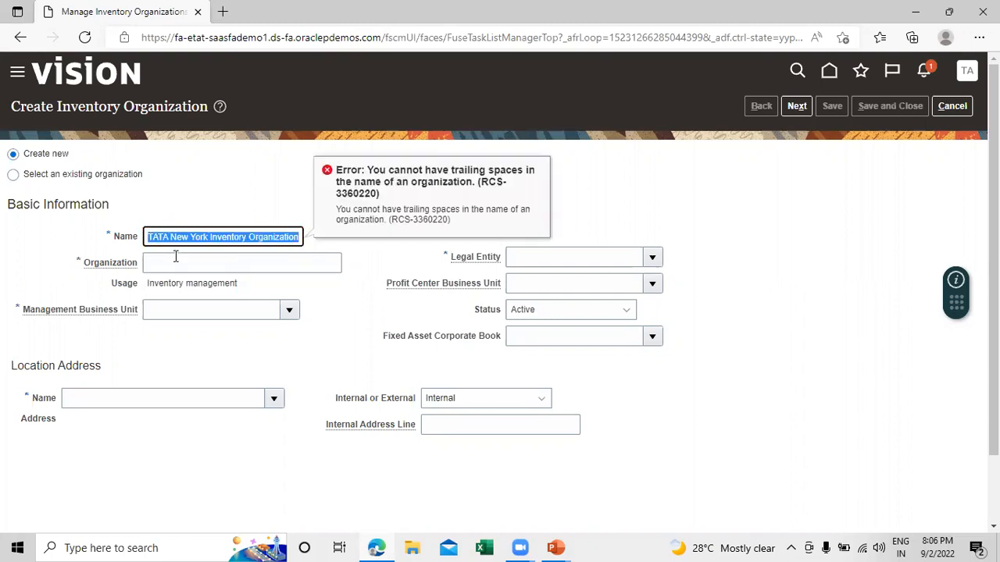
{"action": "left_click", "coordinate": [178, 259]}
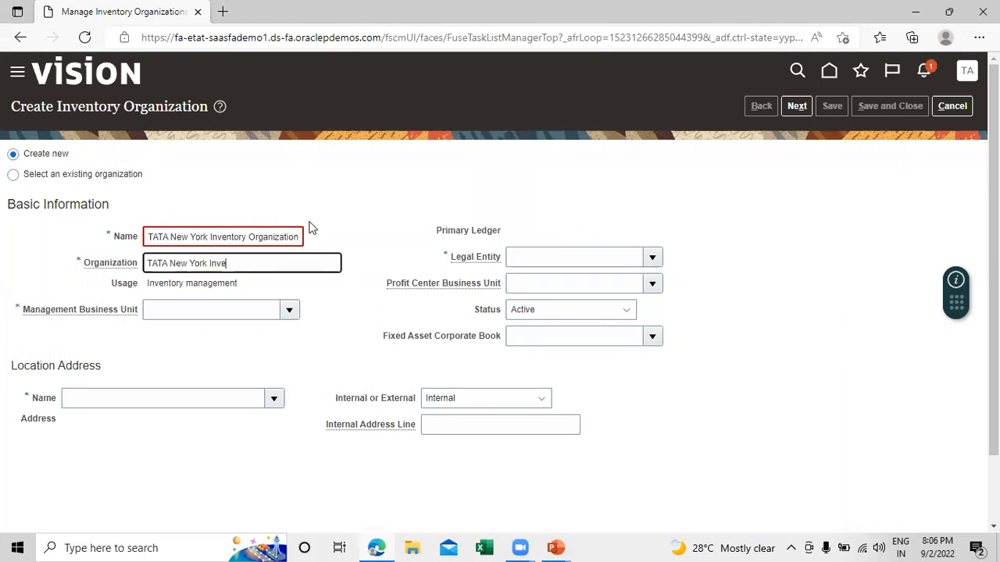
{"action": "key", "text": "BackSpace"}
{"action": "key", "text": "BackSpace"}
{"action": "key", "text": "BackSpace"}
{"action": "key", "text": "BackSpace"}
{"action": "key", "text": "BackSpace"}
{"action": "key", "text": "BackSpace"}
{"action": "key", "text": "BackSpace"}
- Shorten the inventory organization's name to "TATA New York Inventory Org"
{"action": "left_click", "coordinate": [295, 237]}
{"action": "key", "text": "BackSpace"}
{"action": "key", "text": "BackSpace"}
{"action": "key", "text": "BackSpace"}
{"action": "key", "text": "BackSpace"}
{"action": "key", "text": "BackSpace"}
{"action": "key", "text": "BackSpace"}
{"action": "key", "text": "BackSpace"}
{"action": "key", "text": "BackSpace"}
{"action": "key", "text": "BackSpace"}
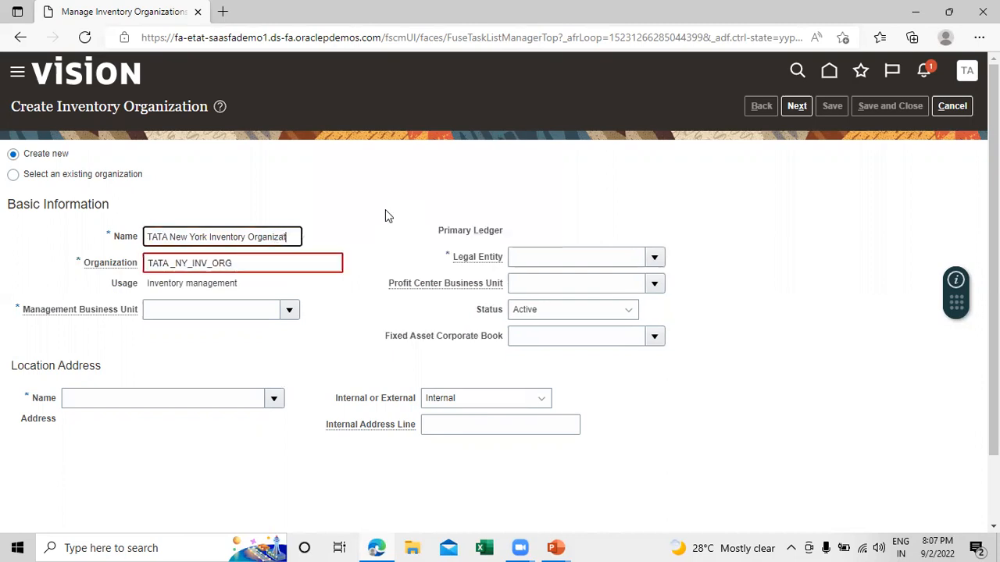
{"action": "left_click", "coordinate": [385, 209]}
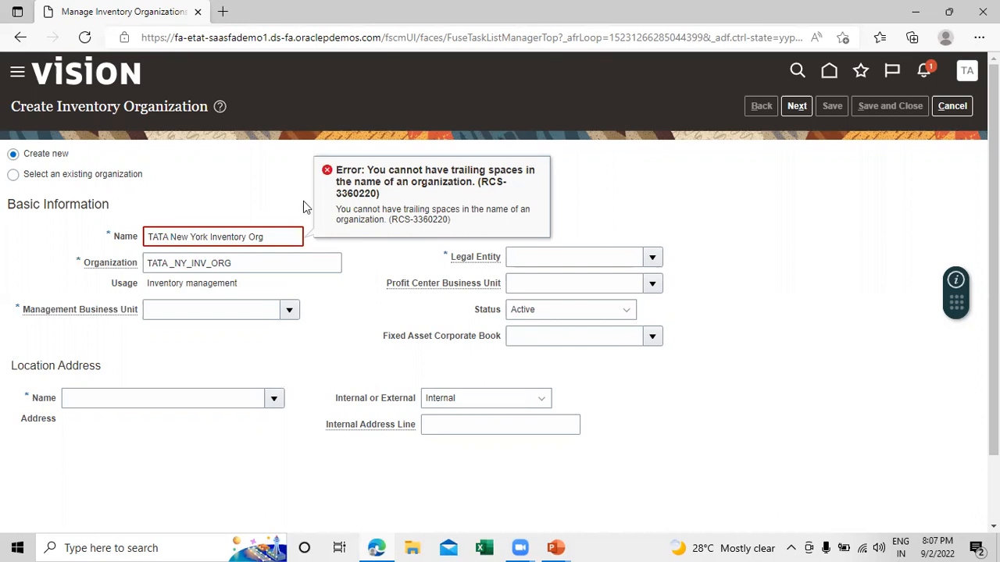
- Replace the spaces in the organization's name with underscores and drop the Org ending so it reads TATA_New_York_Inventory
{"action": "left_click", "coordinate": [173, 237]}
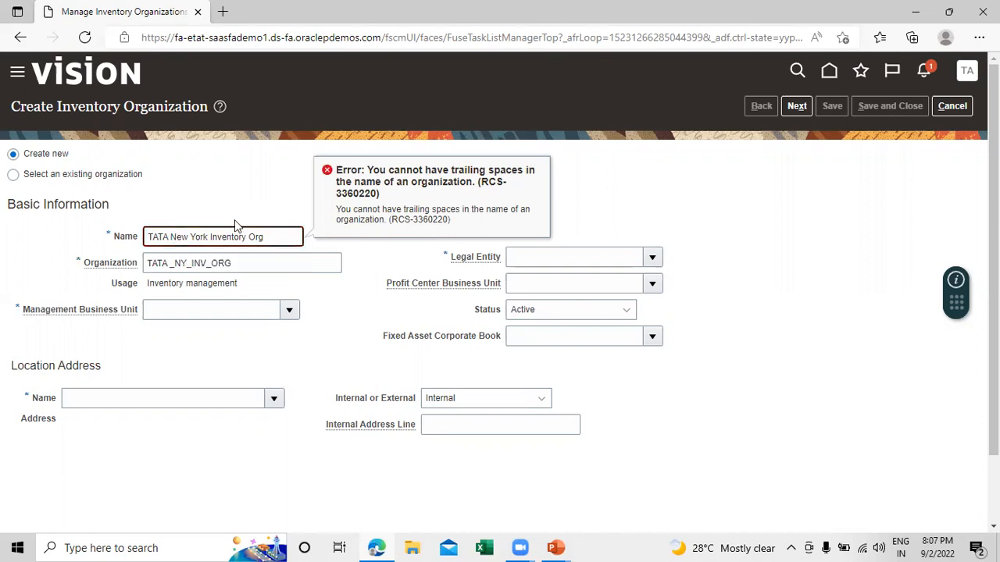
{"action": "key", "text": "BackSpace"}
{"action": "type", "text": "_"}
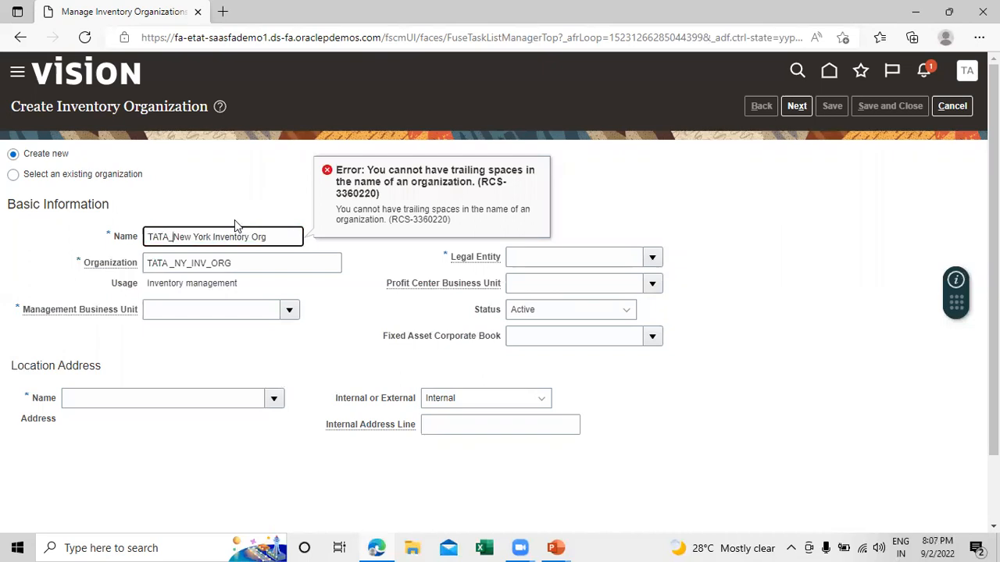
{"action": "left_click", "coordinate": [195, 238]}
{"action": "key", "text": "BackSpace"}
{"action": "type", "text": "_"}
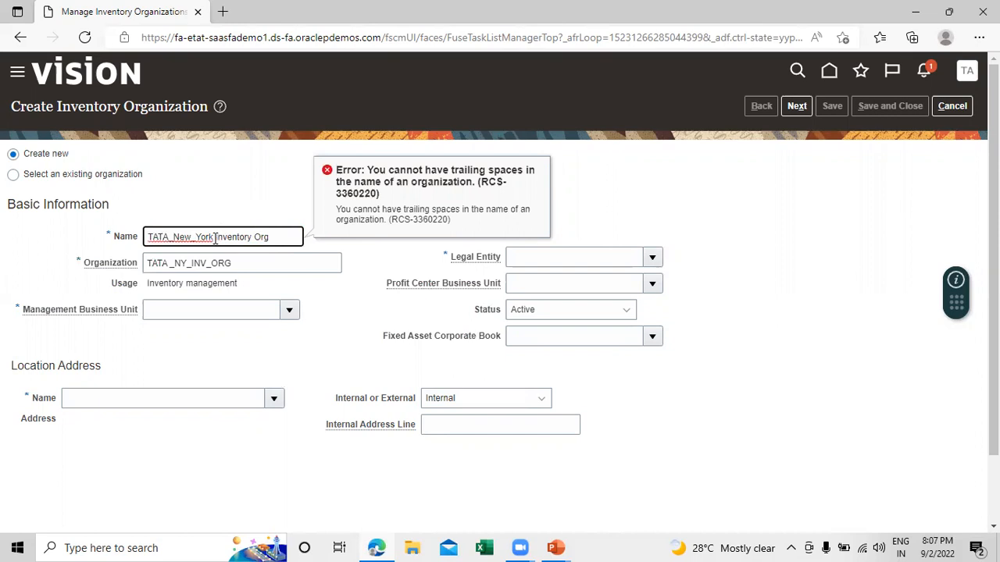
{"action": "key", "text": "BackSpace"}
{"action": "type", "text": "_"}
{"action": "left_click", "coordinate": [258, 238]}
{"action": "key", "text": "BackSpace"}
{"action": "type", "text": "_"}
{"action": "left_click", "coordinate": [268, 206]}
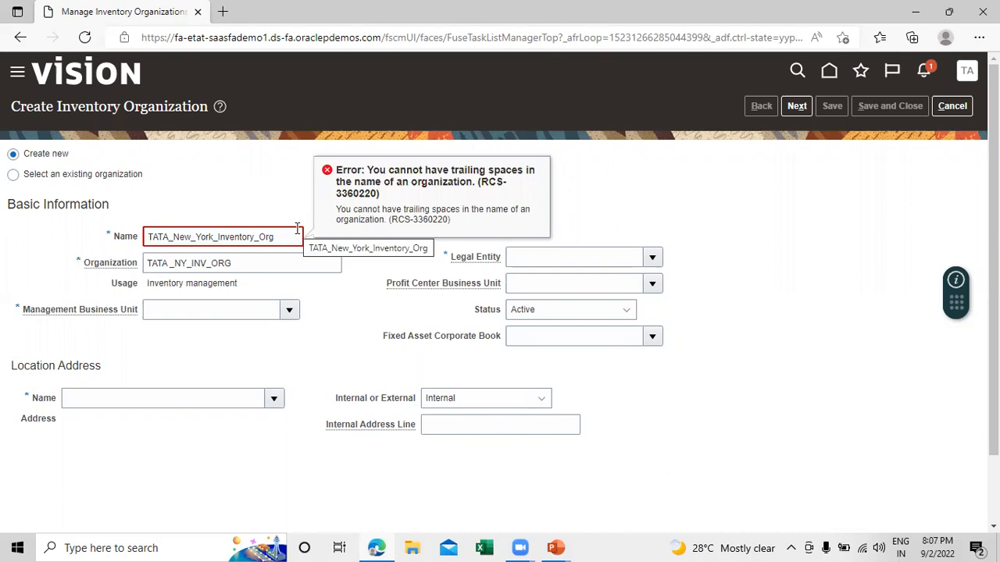
{"action": "left_click", "coordinate": [282, 237]}
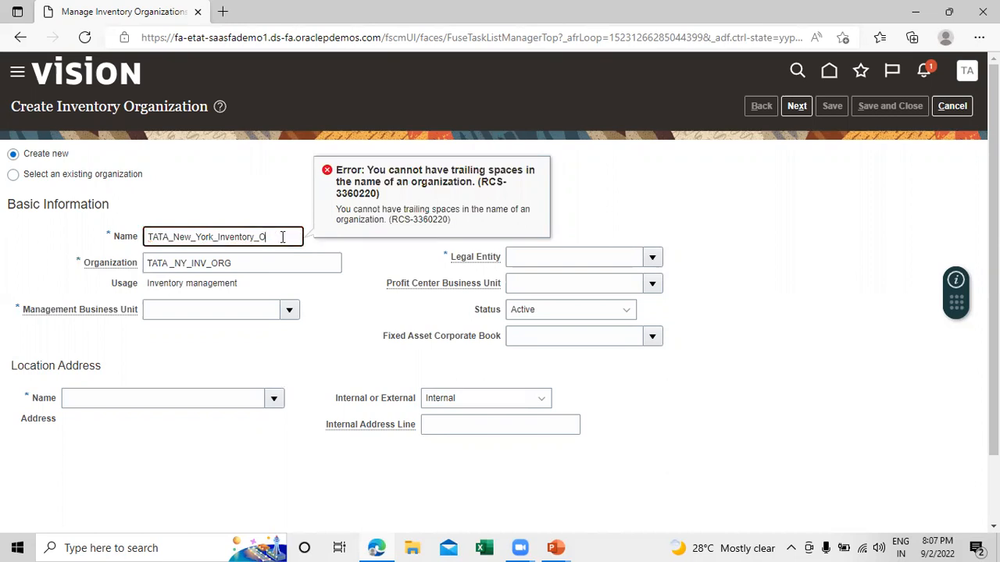
{"action": "left_click", "coordinate": [296, 209]}
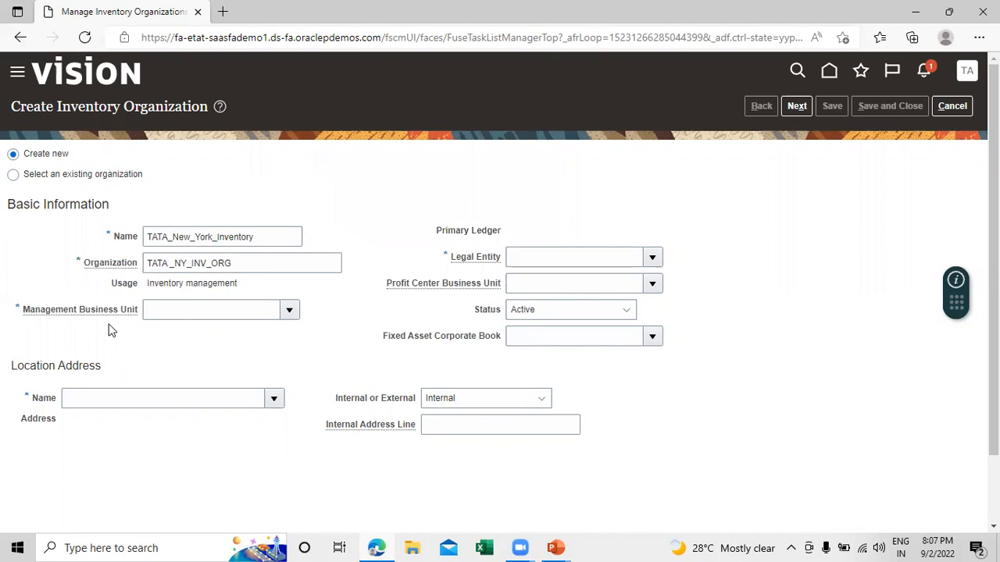
- Search the management business units for "tata" and assign TATA US Business Unit to the organization
{"action": "mouse_move", "coordinate": [75, 321]}
{"action": "left_click", "coordinate": [282, 310]}
{"action": "left_click", "coordinate": [150, 284]}
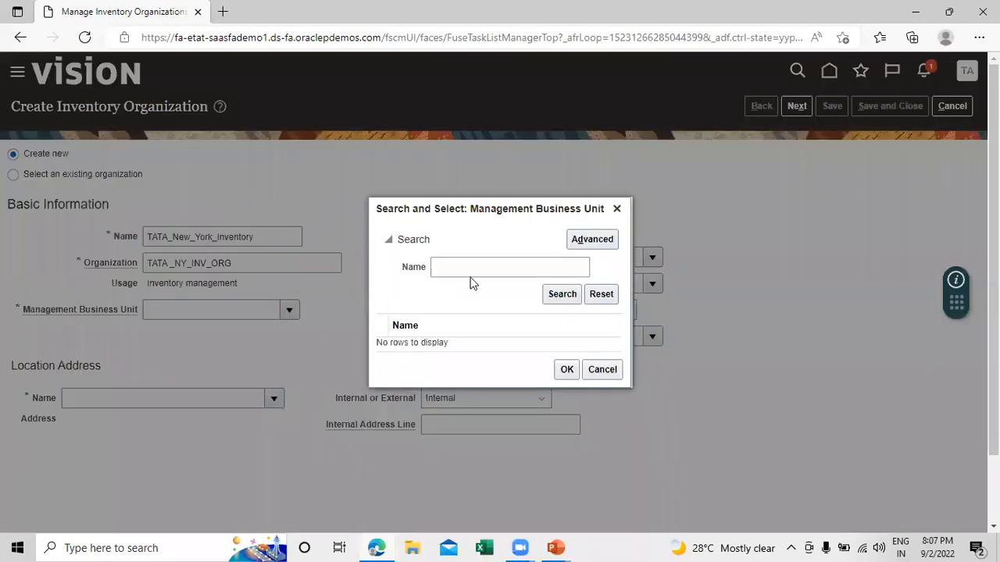
{"action": "left_click", "coordinate": [476, 268]}
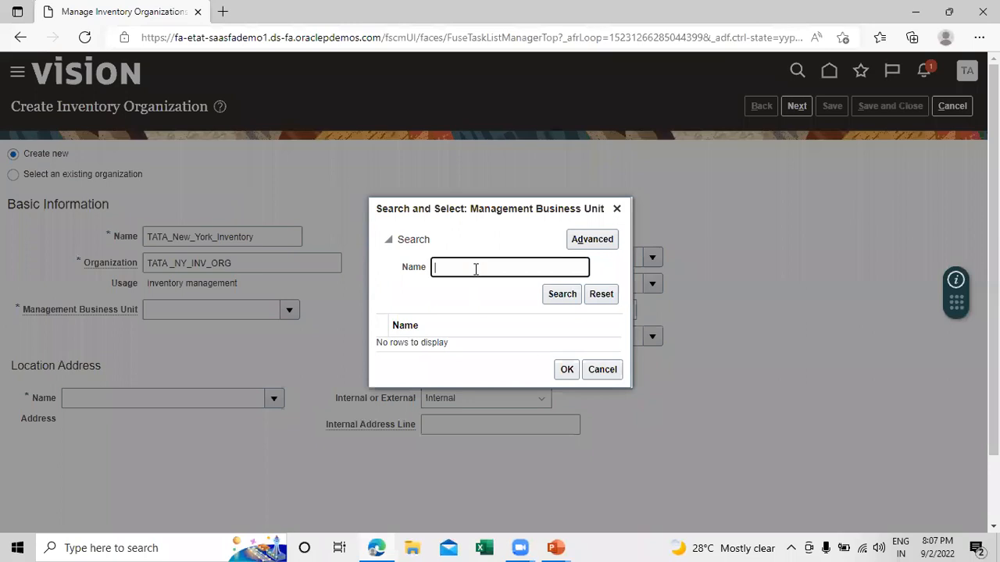
{"action": "type", "text": "tat"}
{"action": "left_click", "coordinate": [557, 295]}
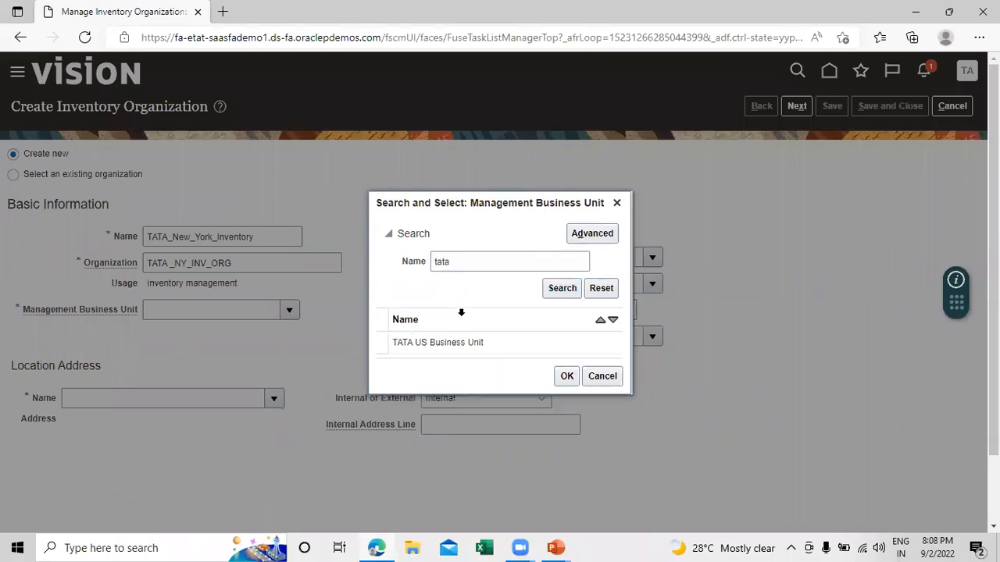
{"action": "left_click", "coordinate": [462, 342]}
{"action": "left_click", "coordinate": [567, 375]}
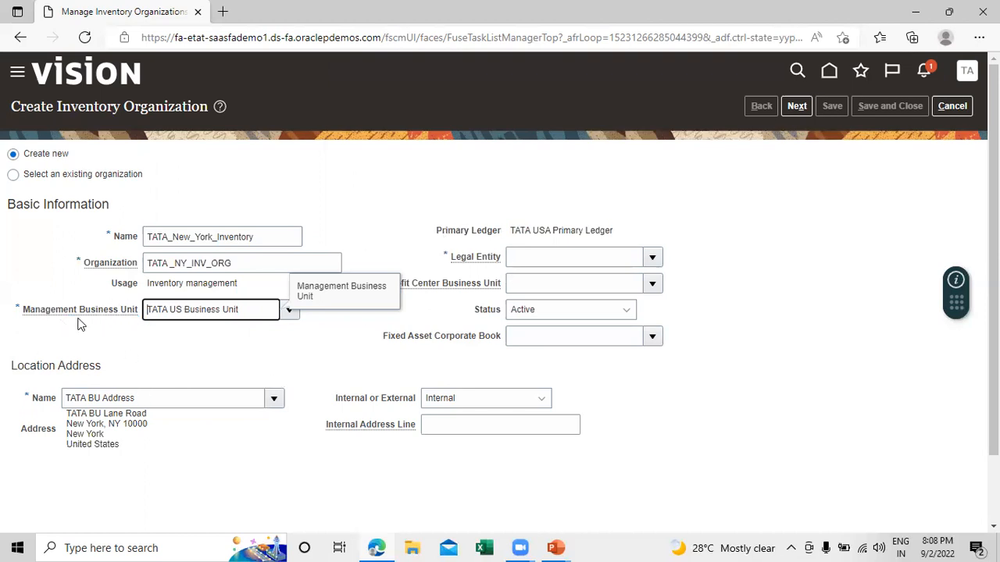
{"action": "left_click", "coordinate": [703, 215]}
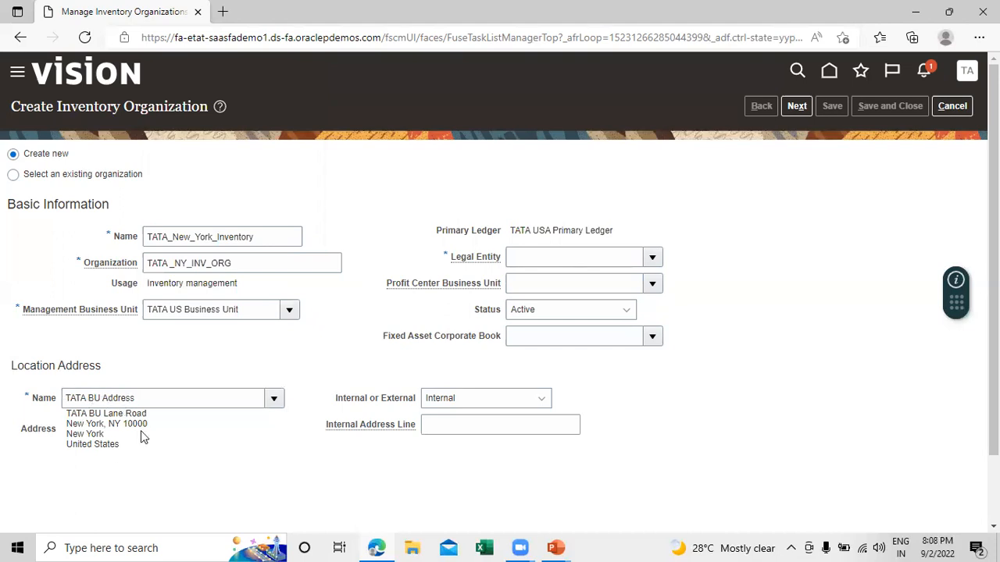
- Search the locations for "TATA" and set the organization's location address to TATA Motors NY INV Address
{"action": "left_click", "coordinate": [274, 398]}
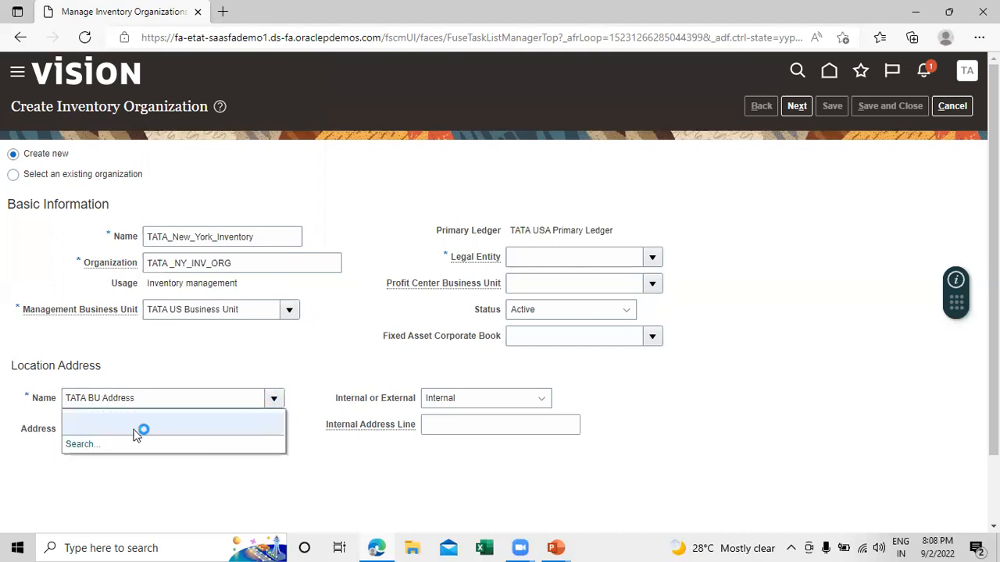
{"action": "left_click", "coordinate": [78, 444]}
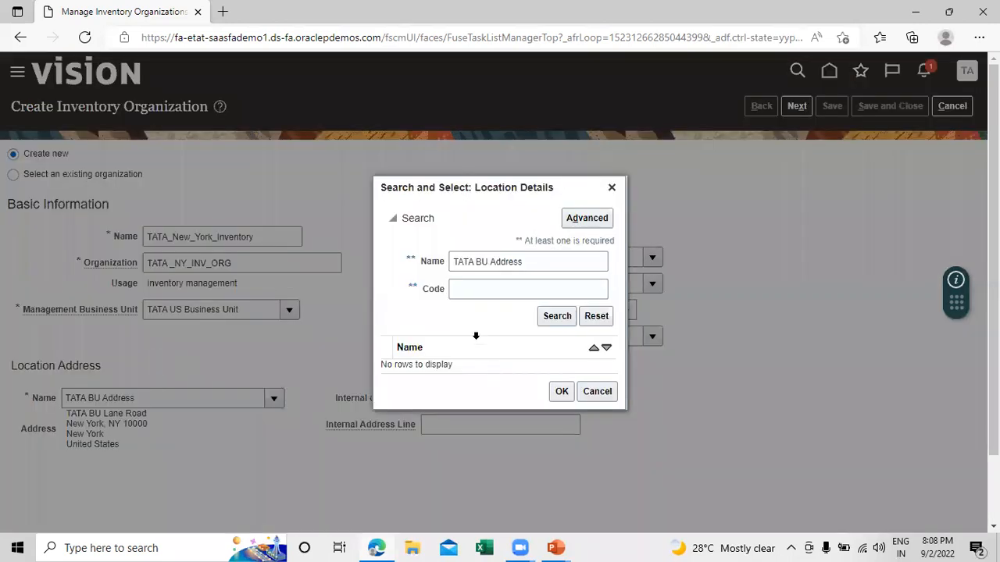
{"action": "left_click", "coordinate": [551, 261]}
{"action": "key", "text": "BackSpace"}
{"action": "key", "text": "BackSpace"}
{"action": "key", "text": "BackSpace"}
{"action": "key", "text": "BackSpace"}
{"action": "key", "text": "BackSpace"}
{"action": "left_click", "coordinate": [556, 316]}
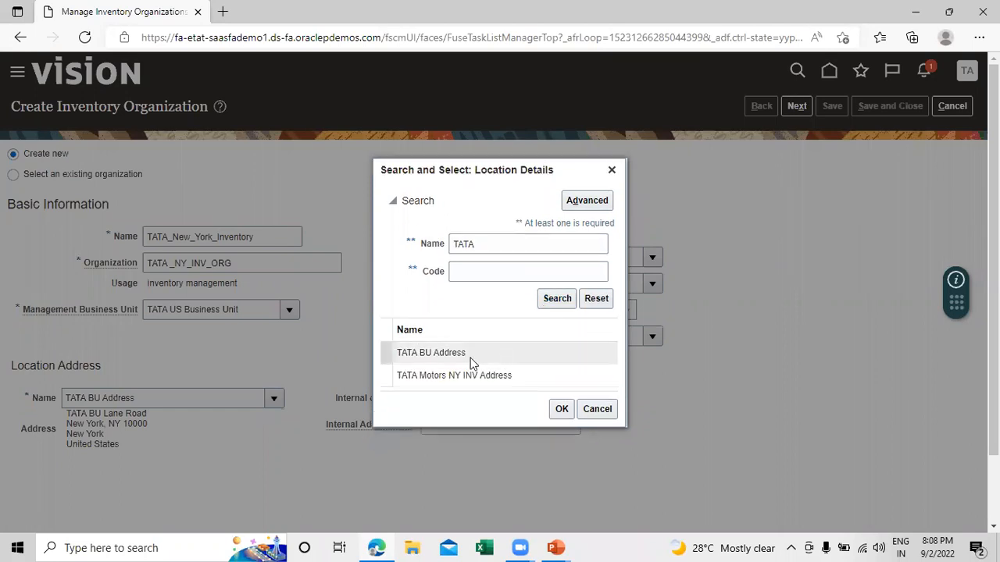
{"action": "left_click", "coordinate": [453, 374]}
{"action": "left_click", "coordinate": [559, 411]}
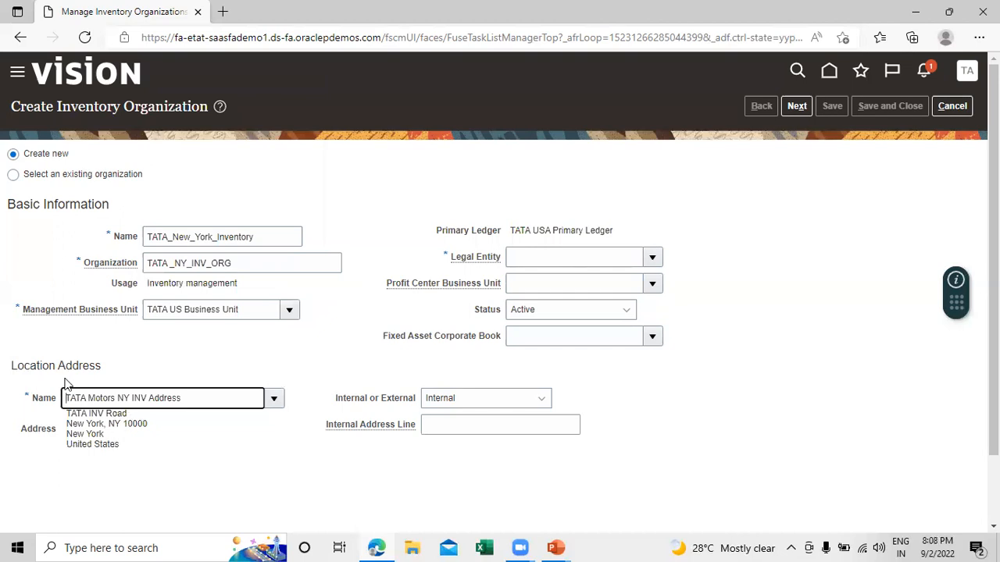
- Set the legal entity to TATA US Legal Entity and try to continue to the organization parameters
{"action": "left_click", "coordinate": [654, 257]}
{"action": "left_click", "coordinate": [656, 258]}
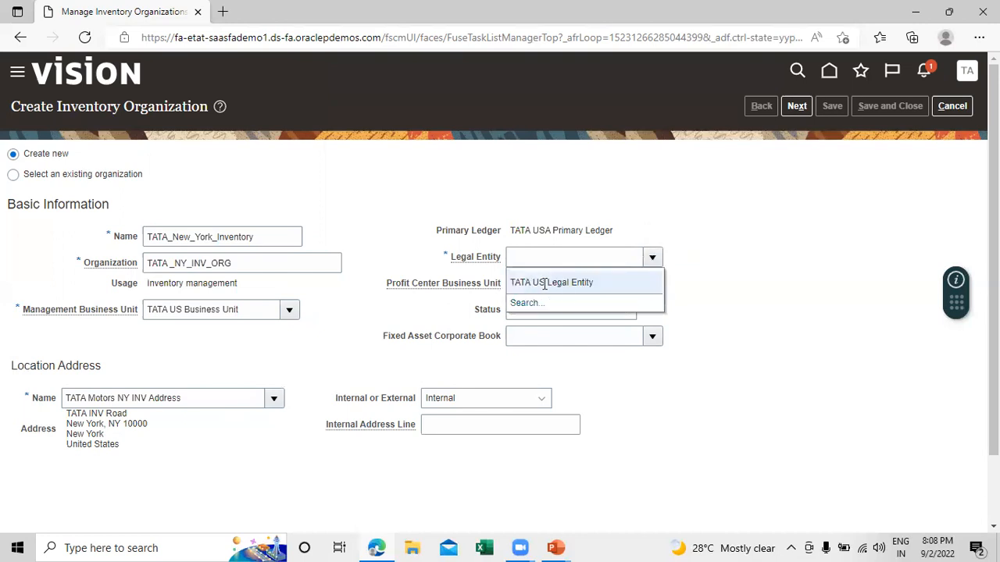
{"action": "left_click", "coordinate": [610, 282]}
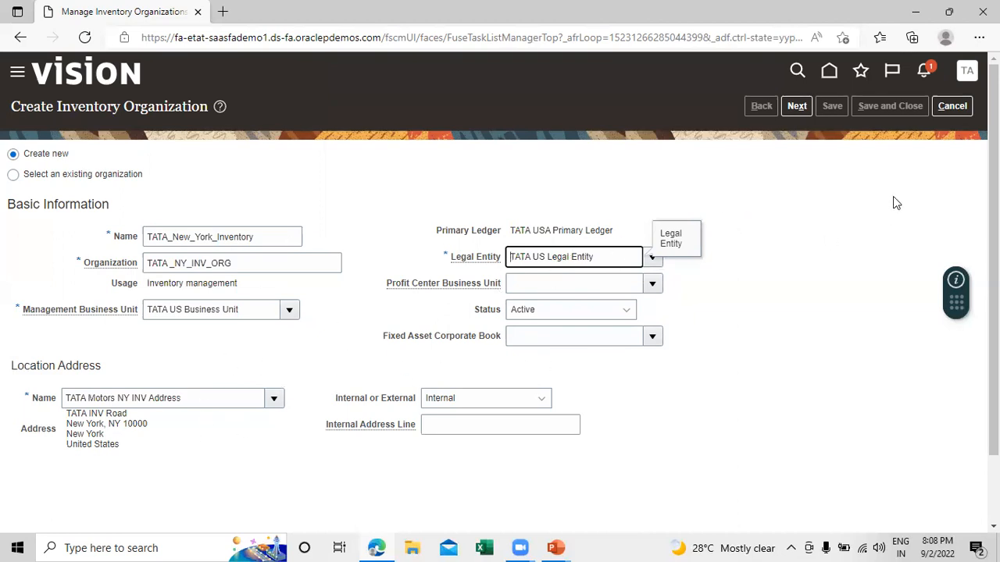
{"action": "left_click", "coordinate": [798, 107]}
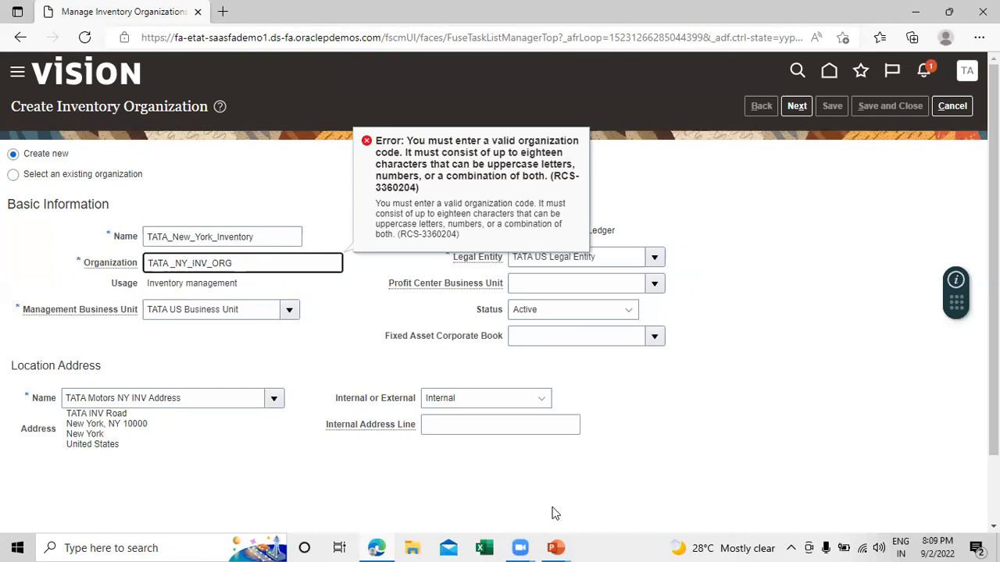
{"action": "left_click", "coordinate": [767, 227]}
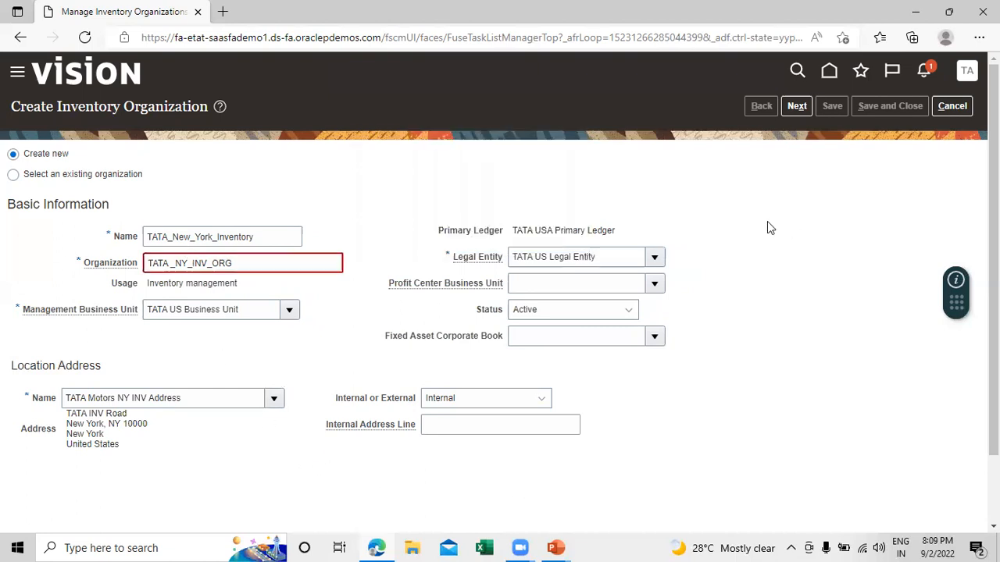
- Continue to the organization parameters and set the item master organization to TATA Item Master Organization with Reference Organization as item grouping behavior
{"action": "left_click", "coordinate": [796, 106]}
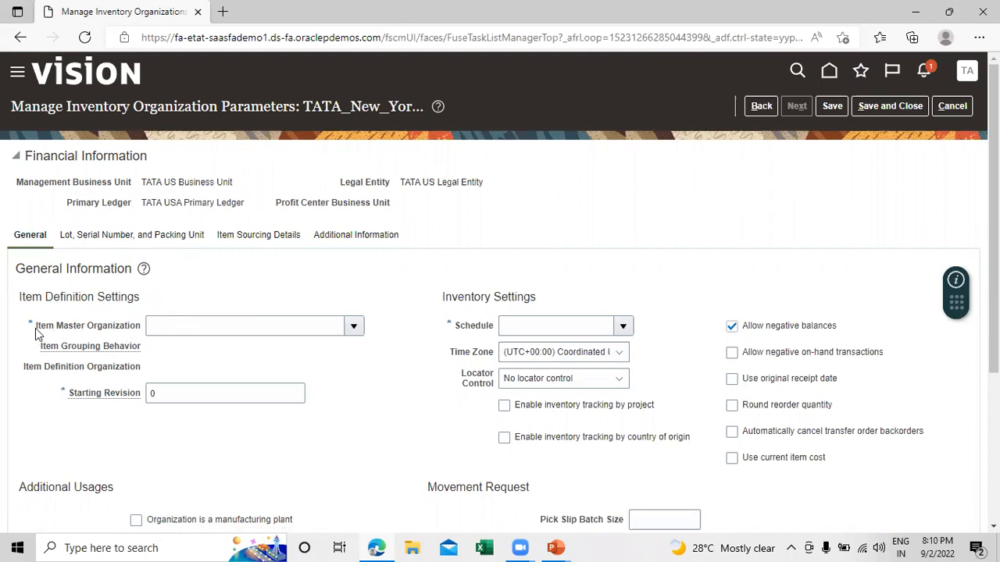
{"action": "left_click", "coordinate": [352, 330]}
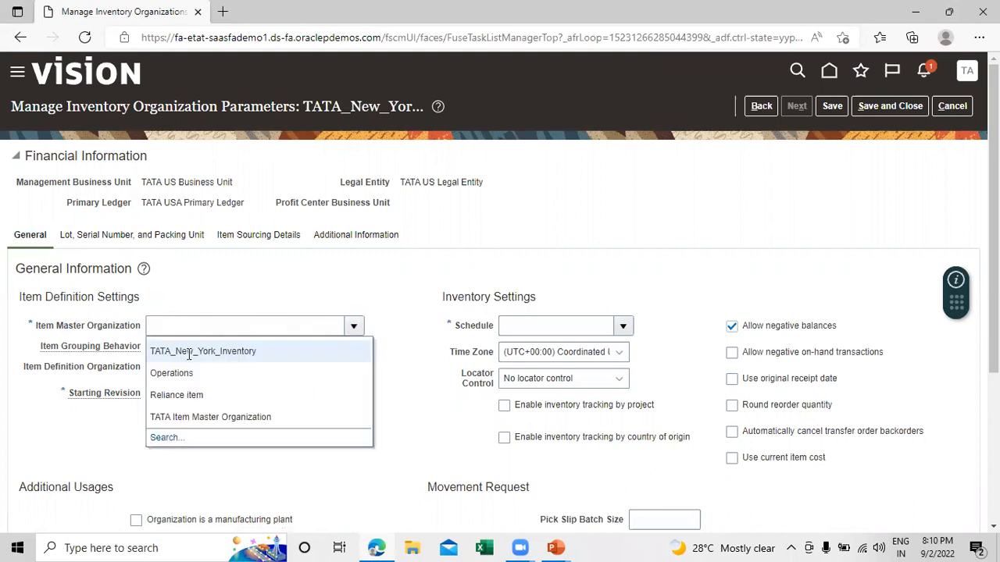
{"action": "left_click", "coordinate": [205, 417]}
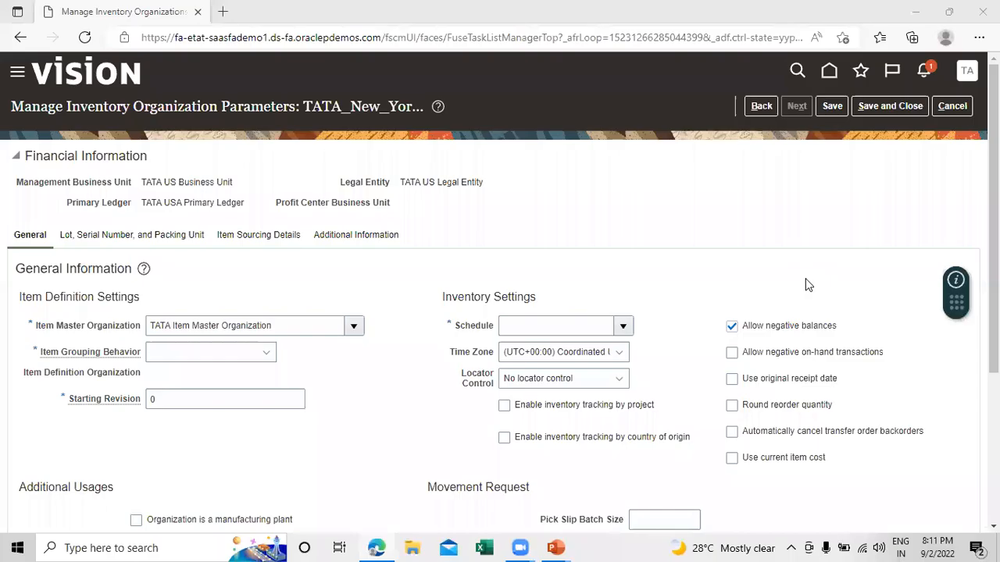
{"action": "left_click", "coordinate": [622, 196]}
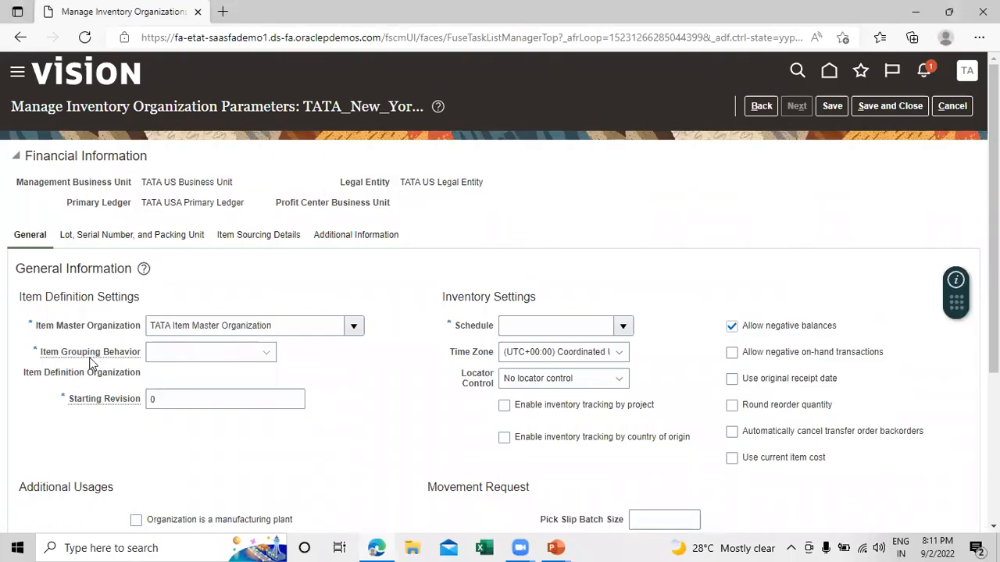
{"action": "left_click", "coordinate": [247, 352]}
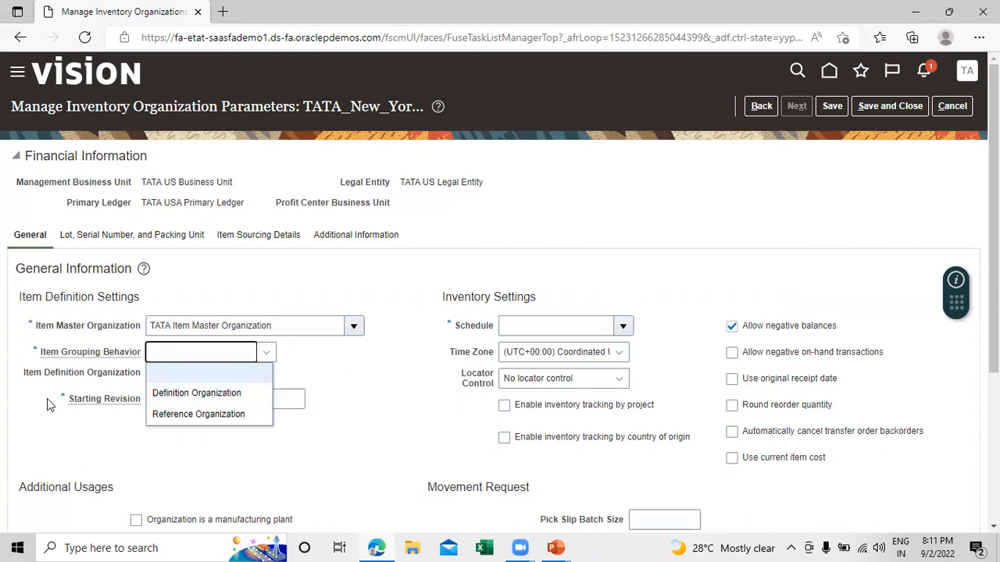
{"action": "left_click", "coordinate": [178, 415]}
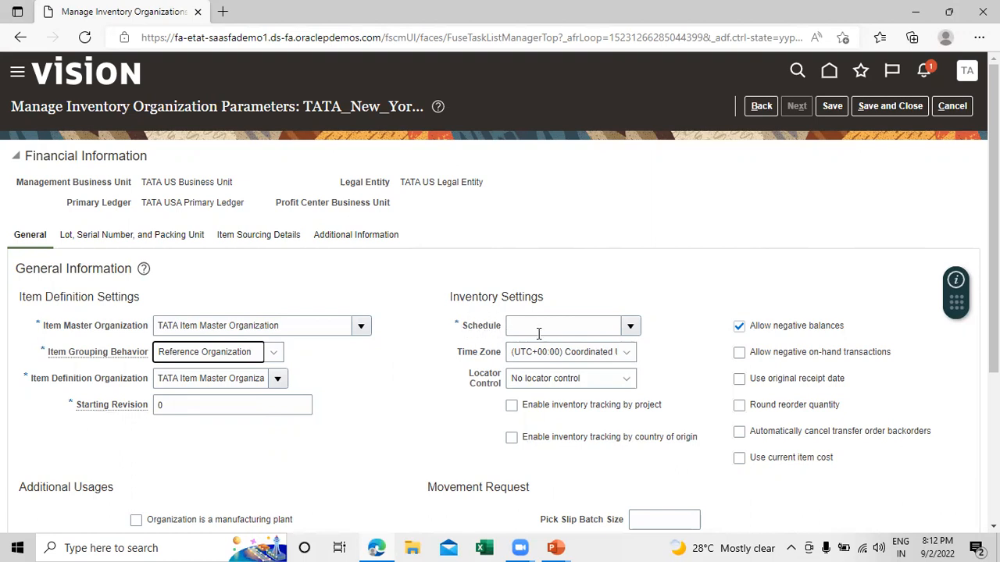
- Search the schedules for "tata" and set the organization's inventory schedule to TATA Motors Schedule
{"action": "left_click", "coordinate": [630, 326]}
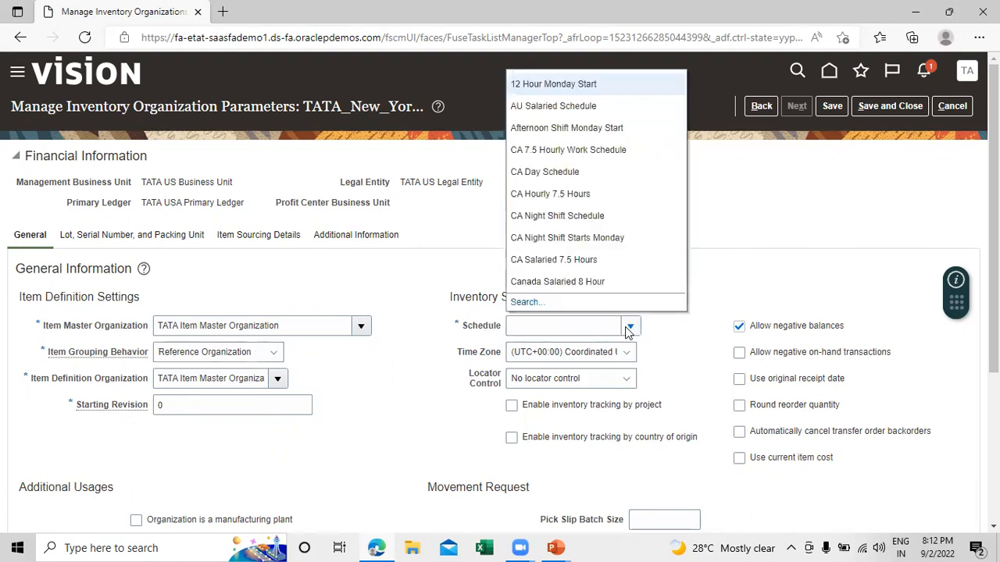
{"action": "left_click", "coordinate": [521, 301]}
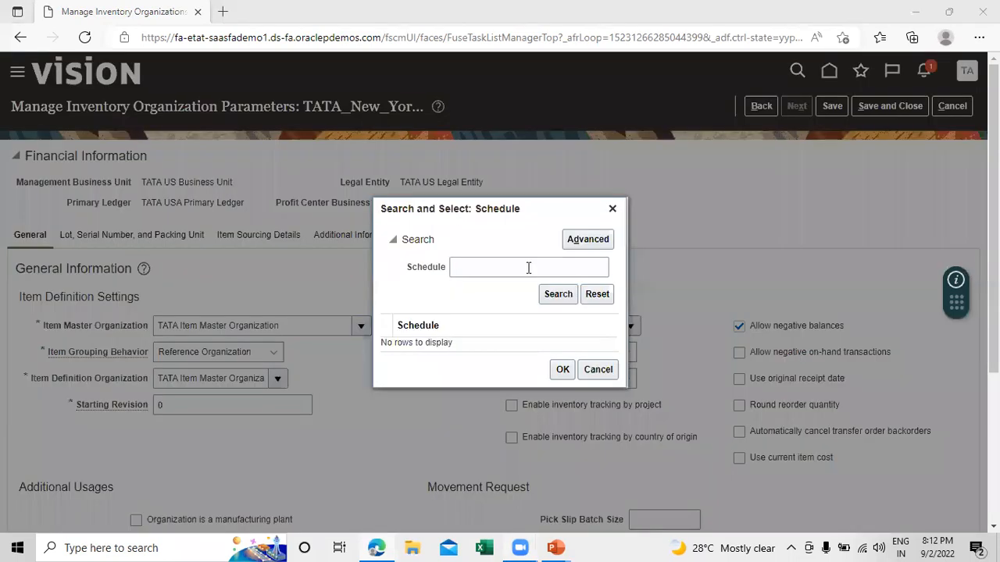
{"action": "left_click", "coordinate": [490, 267]}
{"action": "type", "text": "tata"}
{"action": "left_click", "coordinate": [553, 294]}
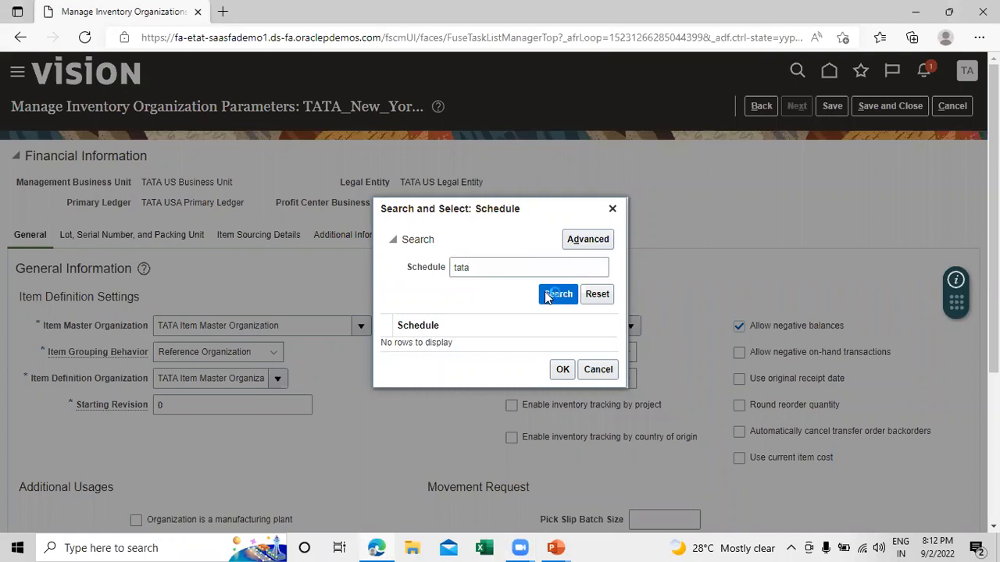
{"action": "left_click", "coordinate": [518, 343]}
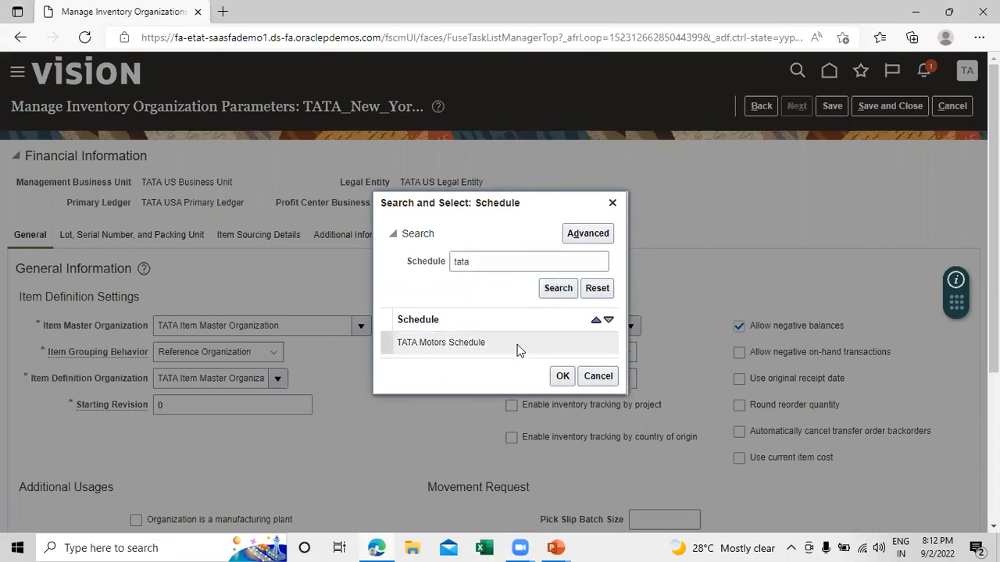
{"action": "left_click", "coordinate": [563, 377]}
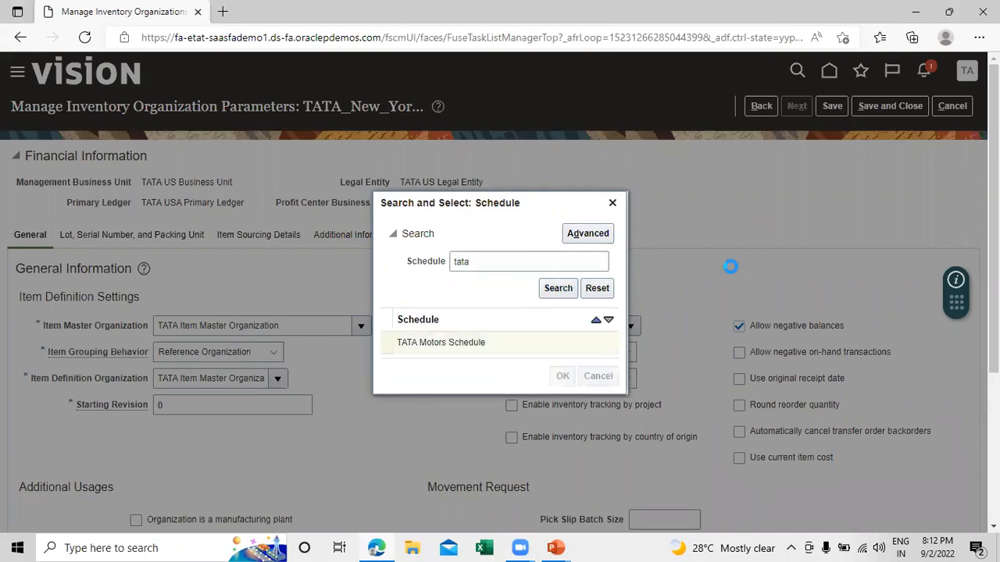
- Review the remaining general settings of the TATA New York inventory organization, then save its parameters and close them
{"action": "scroll", "coordinate": [390, 318], "scroll_direction": "down", "scroll_amount": 3}
{"action": "scroll", "coordinate": [391, 318], "scroll_direction": "up", "scroll_amount": 1}
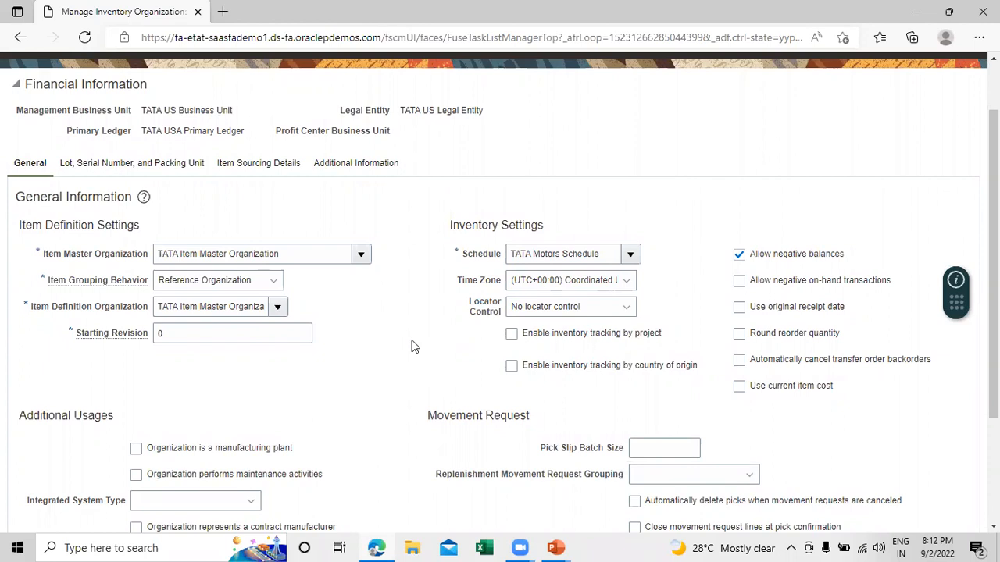
{"action": "scroll", "coordinate": [425, 338], "scroll_direction": "down", "scroll_amount": 3}
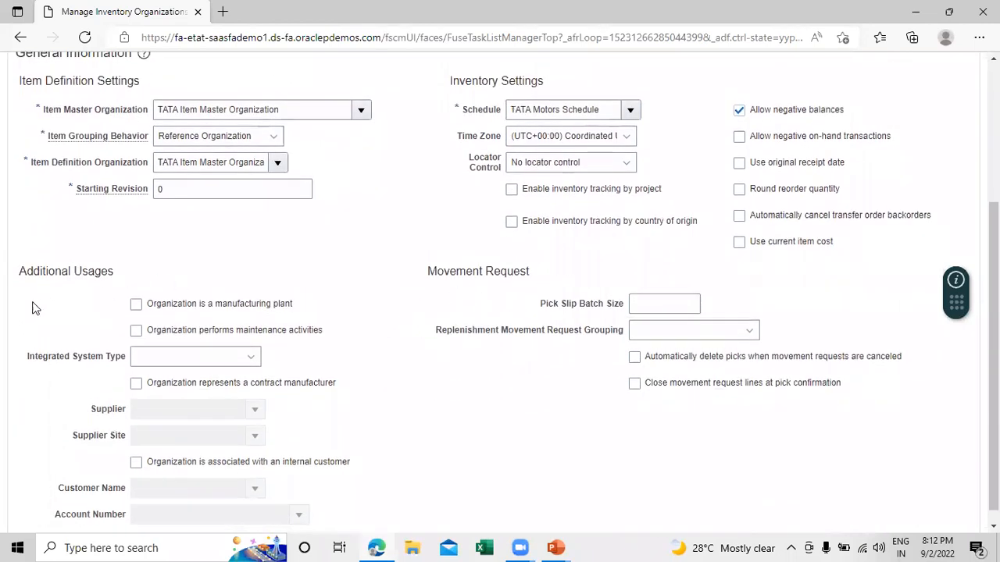
{"action": "scroll", "coordinate": [258, 343], "scroll_direction": "down", "scroll_amount": 1}
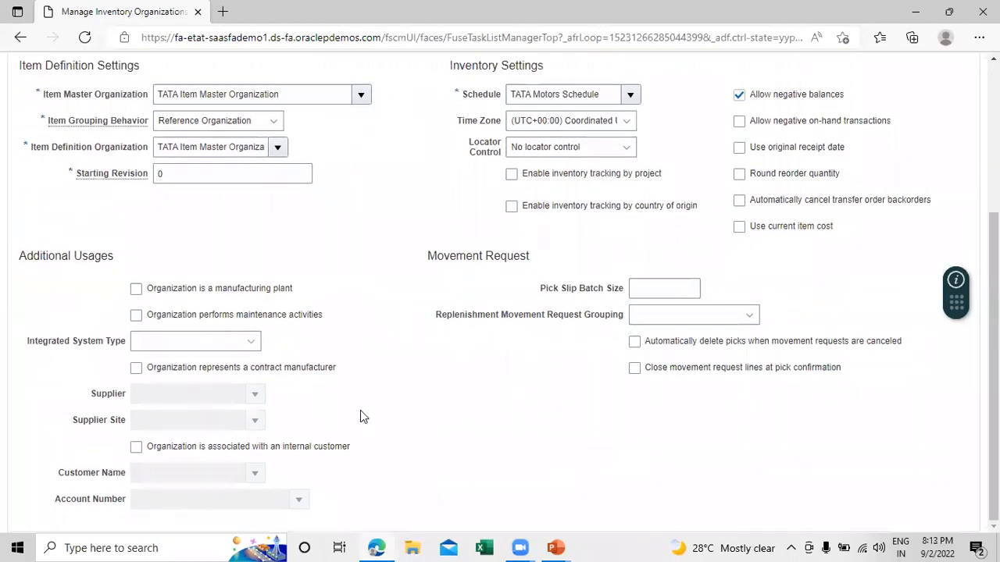
{"action": "scroll", "coordinate": [360, 406], "scroll_direction": "up", "scroll_amount": 4}
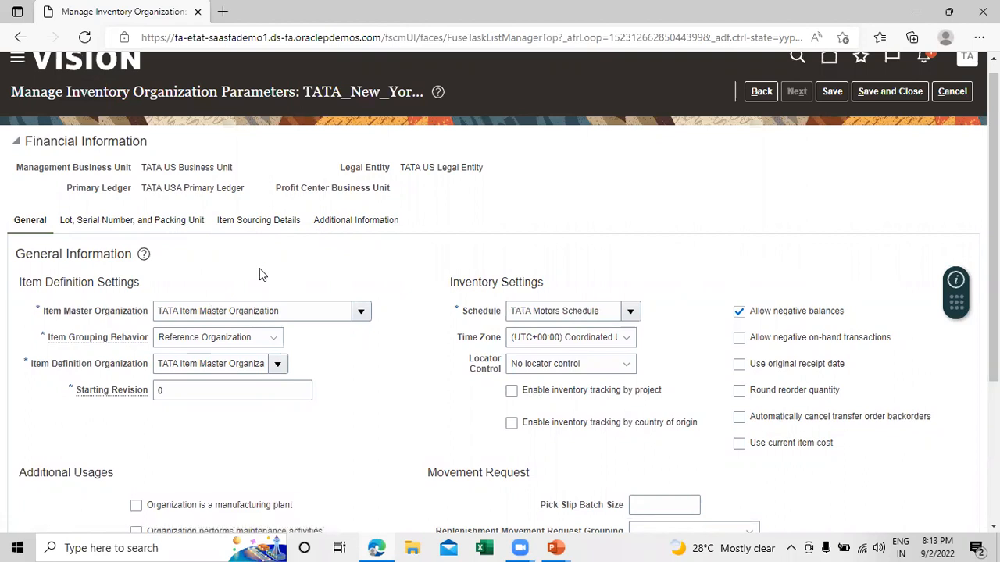
{"action": "scroll", "coordinate": [389, 389], "scroll_direction": "down", "scroll_amount": 2}
{"action": "scroll", "coordinate": [388, 393], "scroll_direction": "down", "scroll_amount": 1}
{"action": "scroll", "coordinate": [391, 388], "scroll_direction": "up", "scroll_amount": 3}
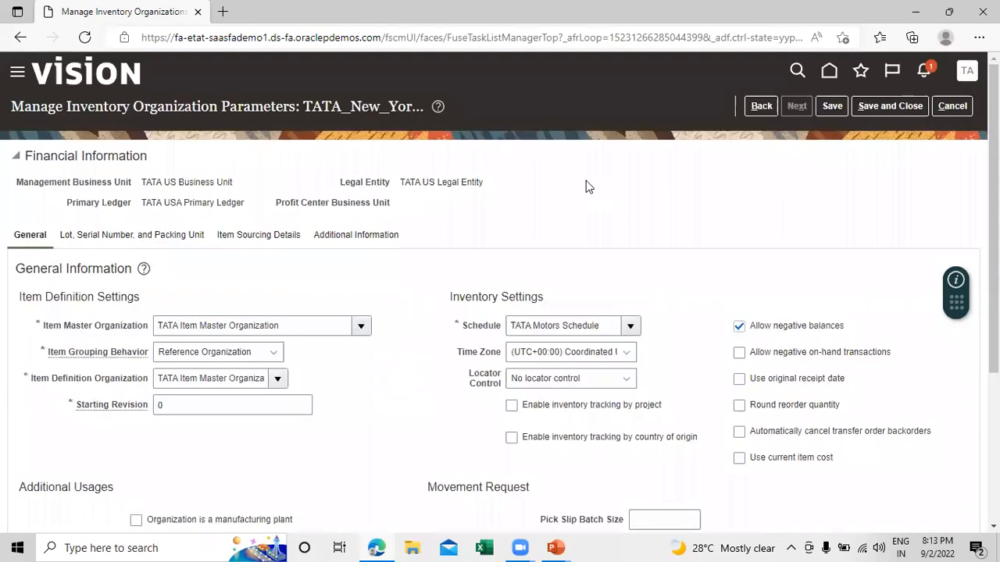
{"action": "left_click", "coordinate": [889, 106]}
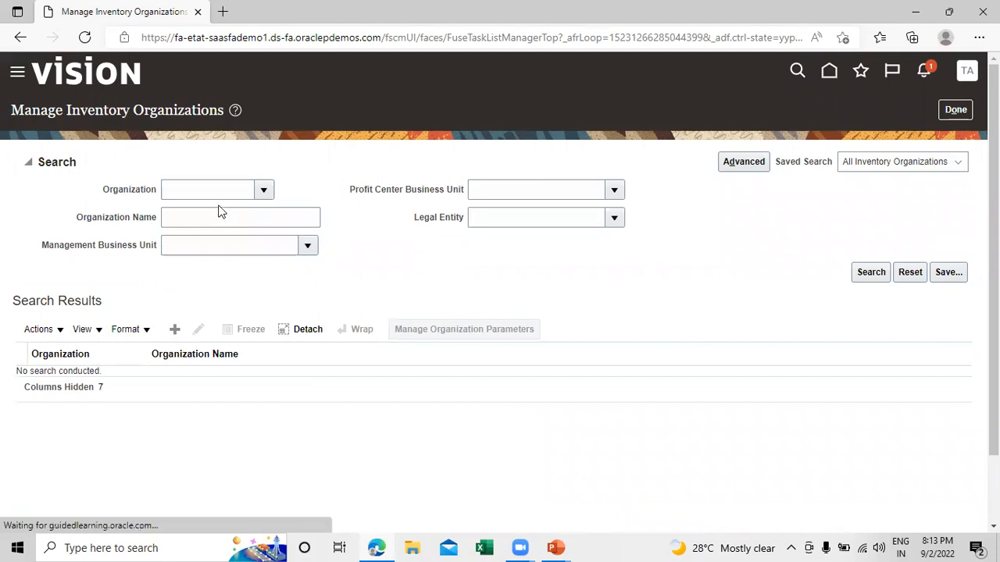
- Search the inventory organizations for organization names starting with "tata"
{"action": "left_click", "coordinate": [194, 216]}
{"action": "type", "text": "tata"}
{"action": "left_click", "coordinate": [870, 272]}
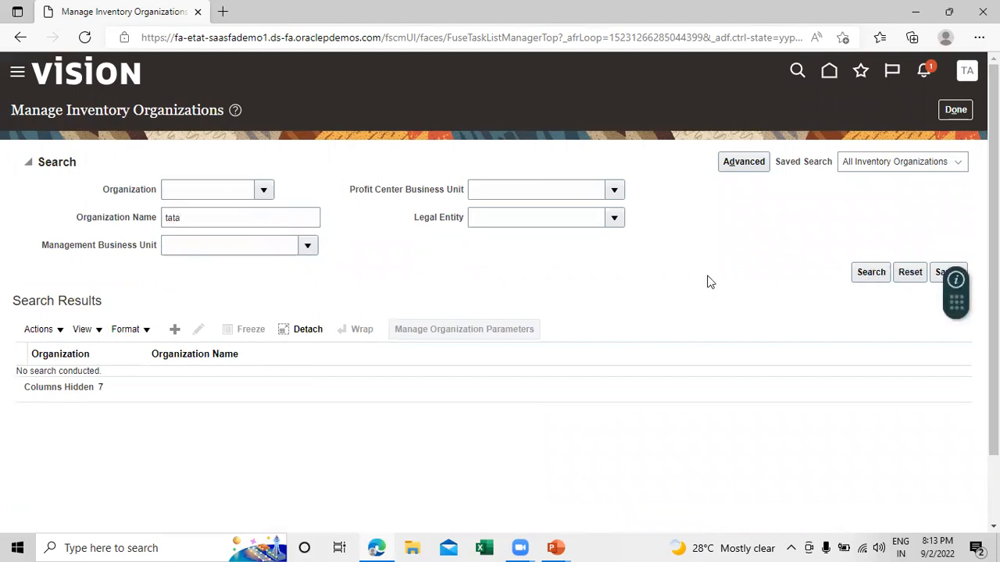